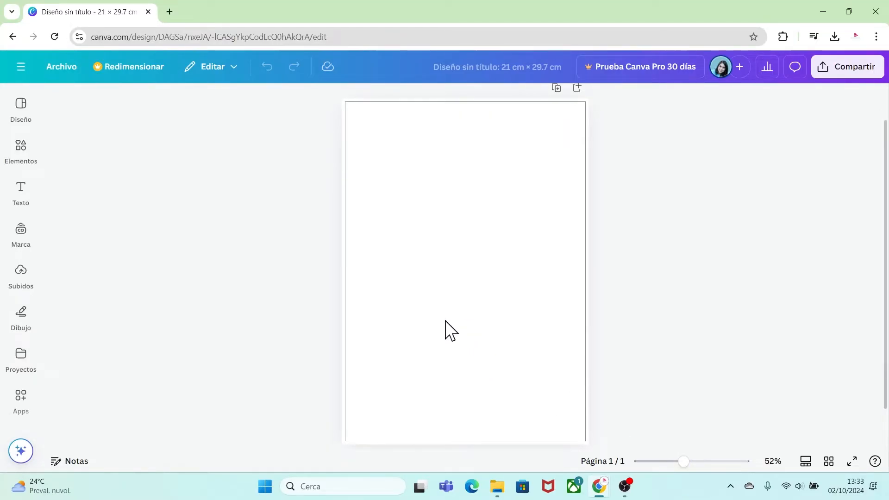
Search the elements for "marco", show all frames, and add the basic square frame to the page.
left_click(25, 187)
left_click(21, 153)
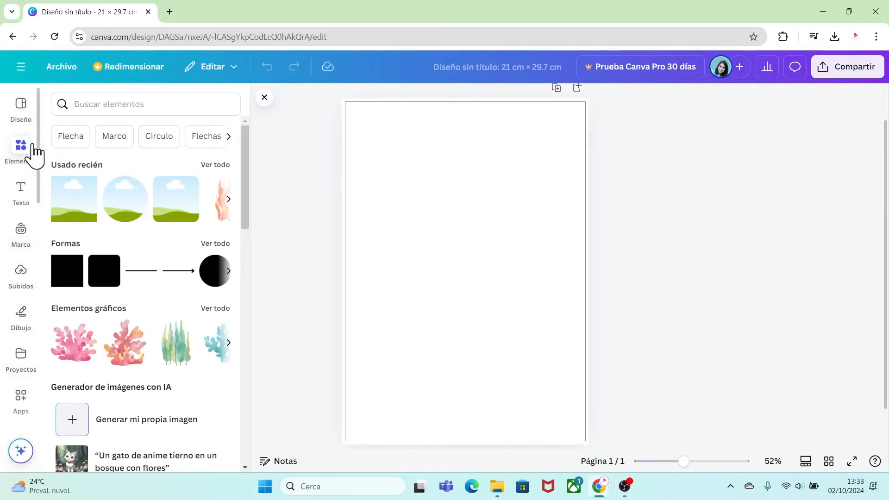
left_click(79, 103)
type("marco")
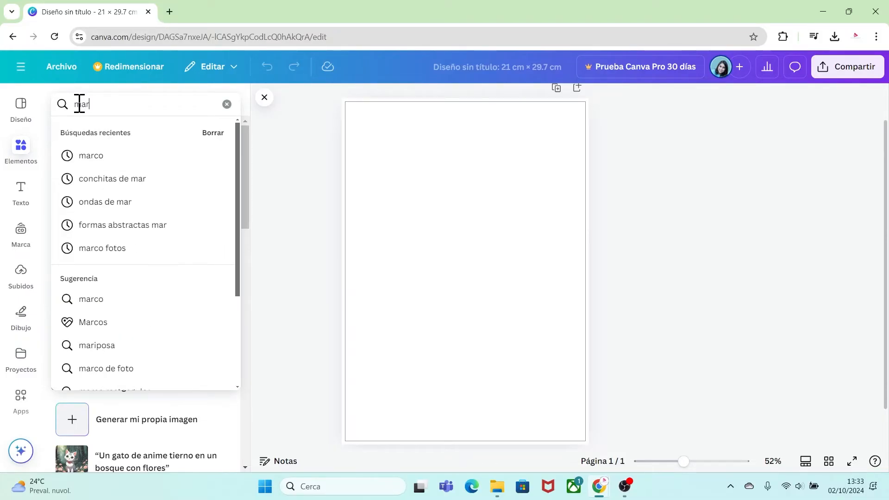
key("Return")
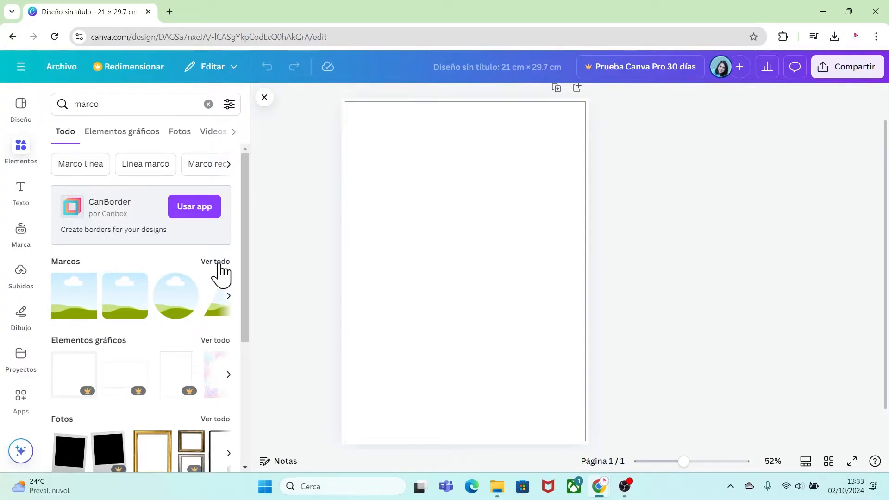
left_click(217, 262)
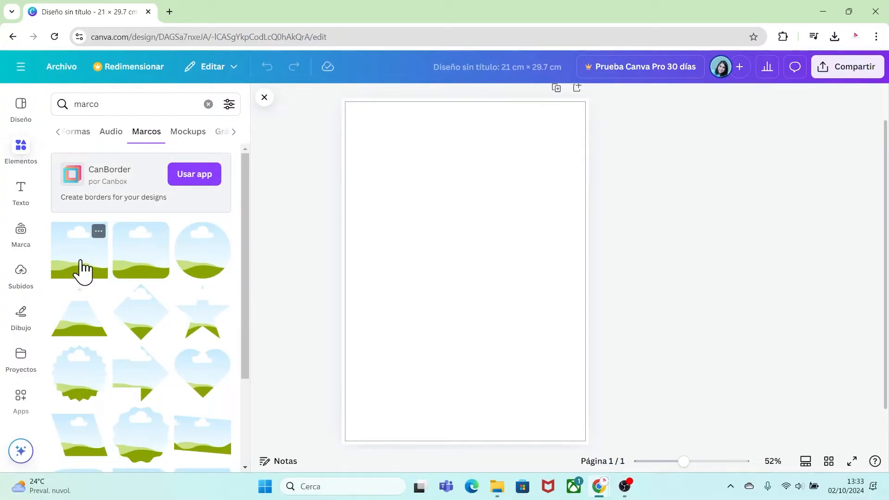
left_click(96, 231)
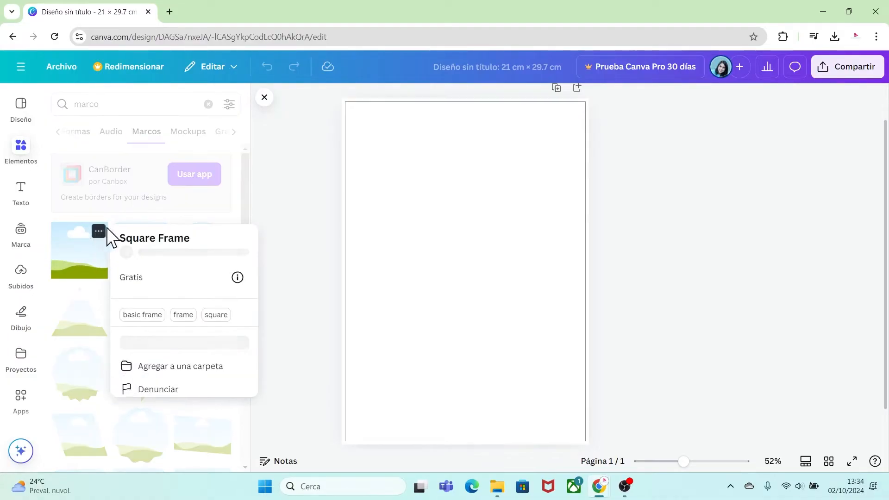
left_click(119, 243)
left_click(79, 254)
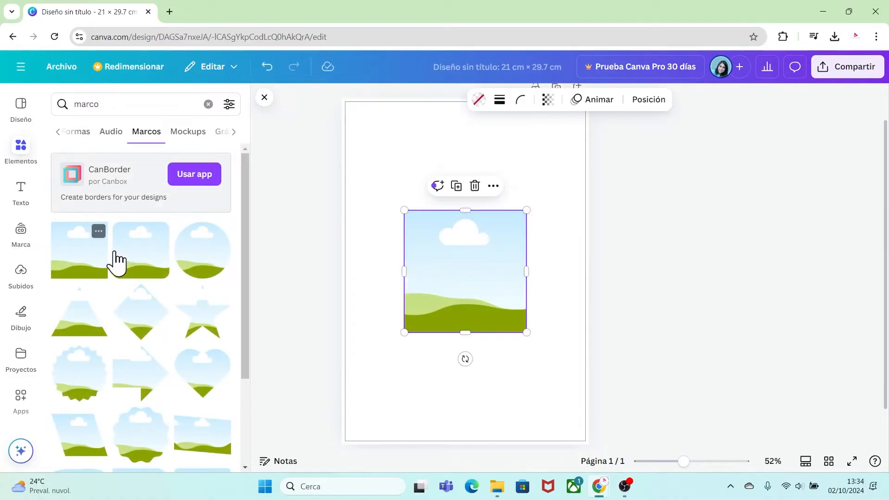
Set the square frame's width to 7 cm and its height to 9.9 cm.
left_click(648, 100)
left_click(61, 374)
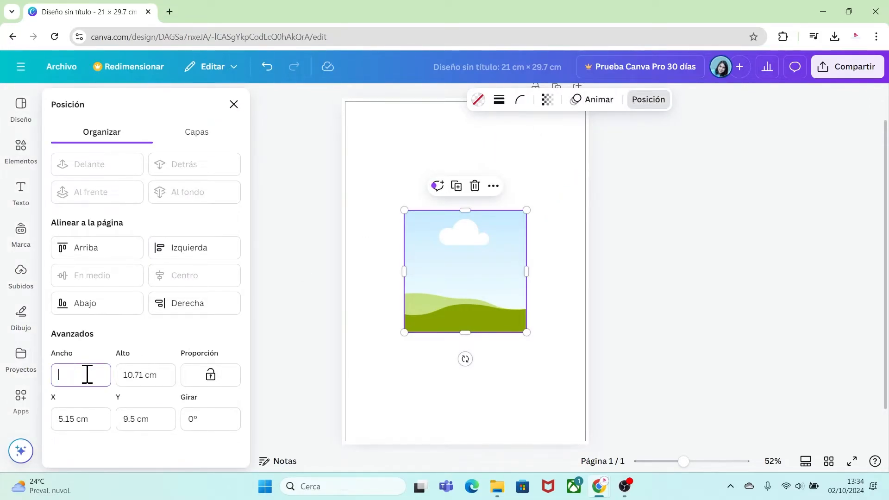
key("Tab")
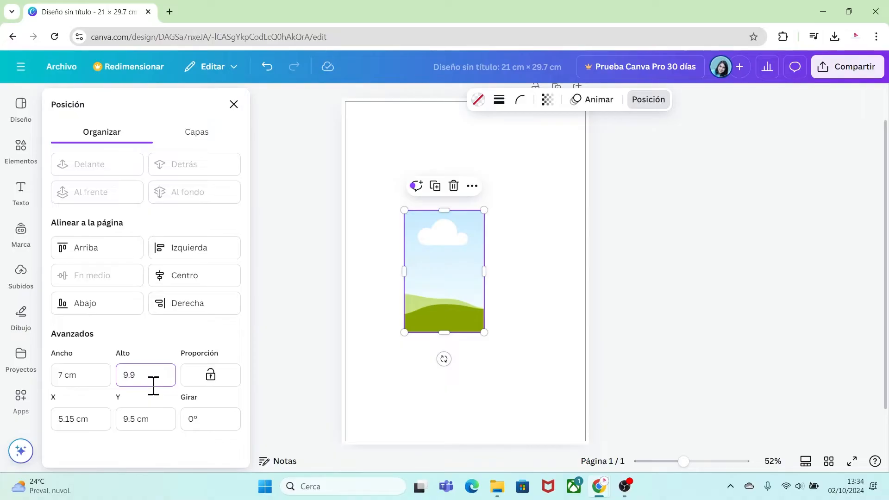
type("9.9")
left_click(477, 366)
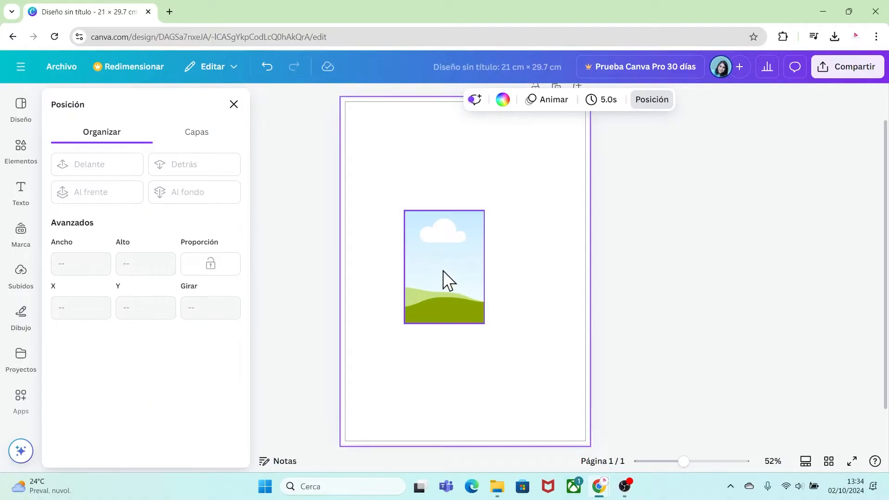
Move the rectangular frame into the page's upper-left corner, at X 0 cm and Y 0 cm.
left_click(446, 266)
left_click_drag(447, 264, 391, 157)
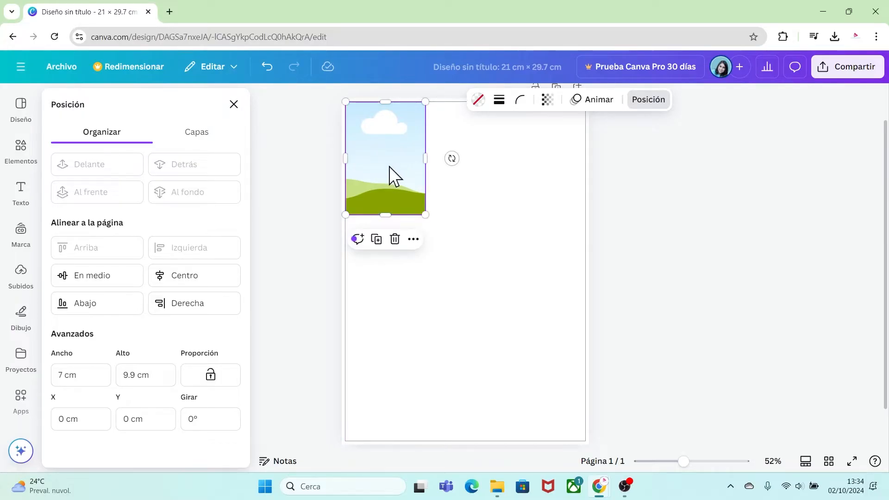
left_click(368, 281)
Search the elements for "marco" again and add the circular frame to the page.
left_click(19, 157)
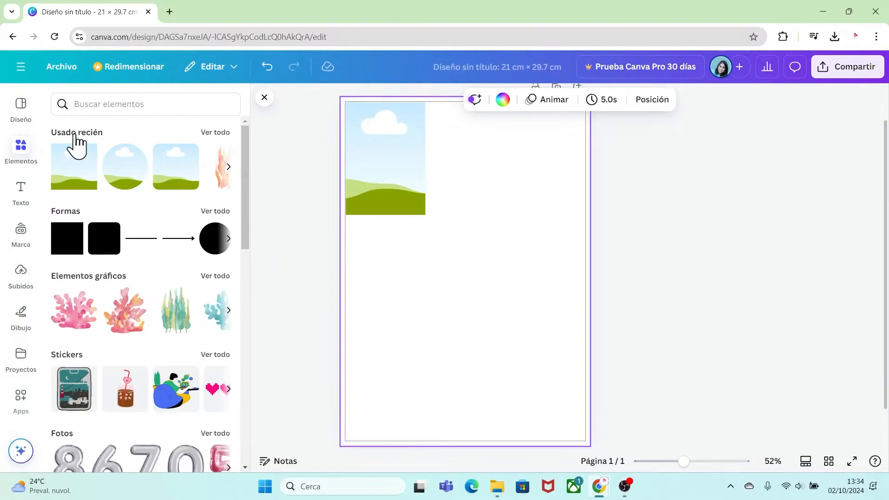
left_click(96, 104)
type("marco")
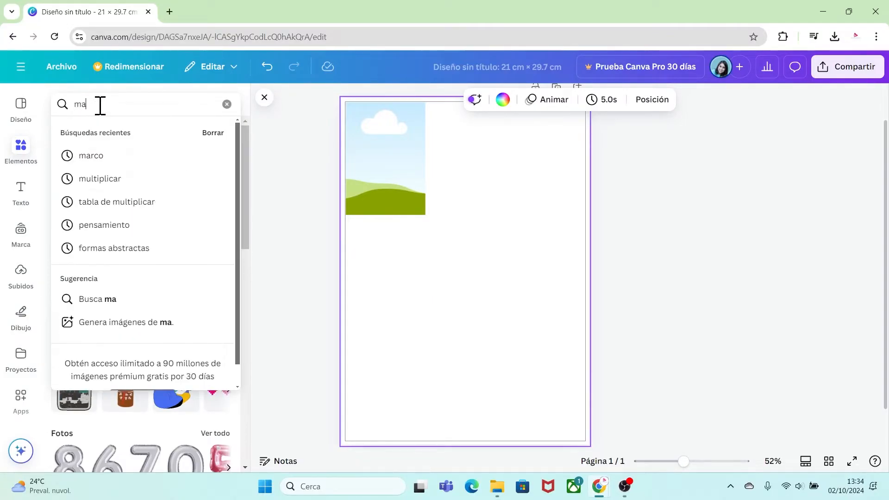
key("Return")
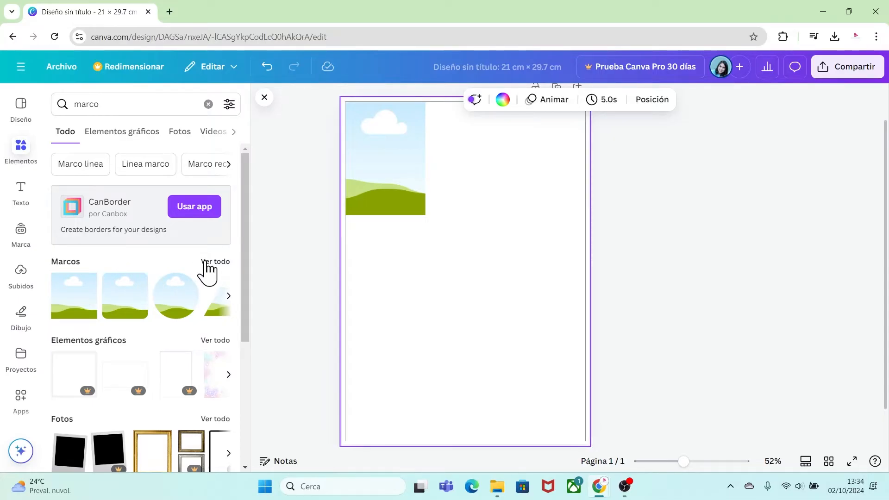
left_click(204, 263)
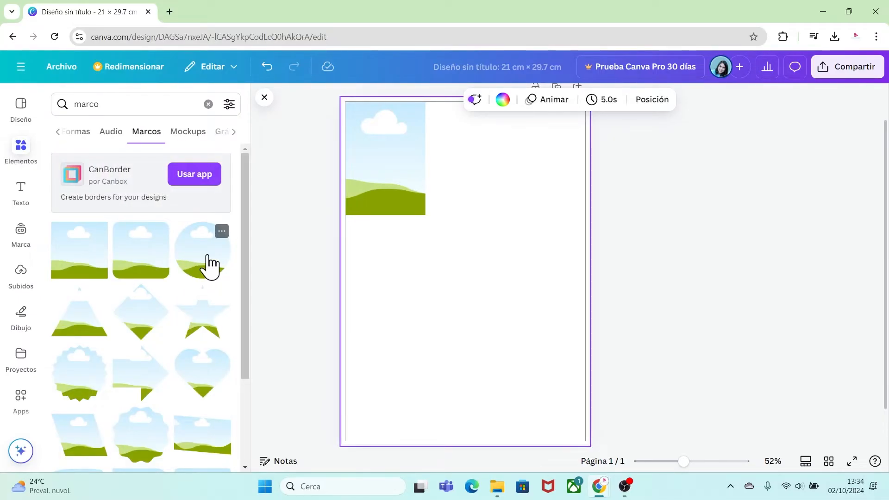
left_click(210, 266)
Shrink the circular frame to a tiny hole marker and place it just inside the rectangular frame's upper-left corner.
left_click_drag(527, 330, 365, 141)
left_click_drag(684, 462, 717, 463)
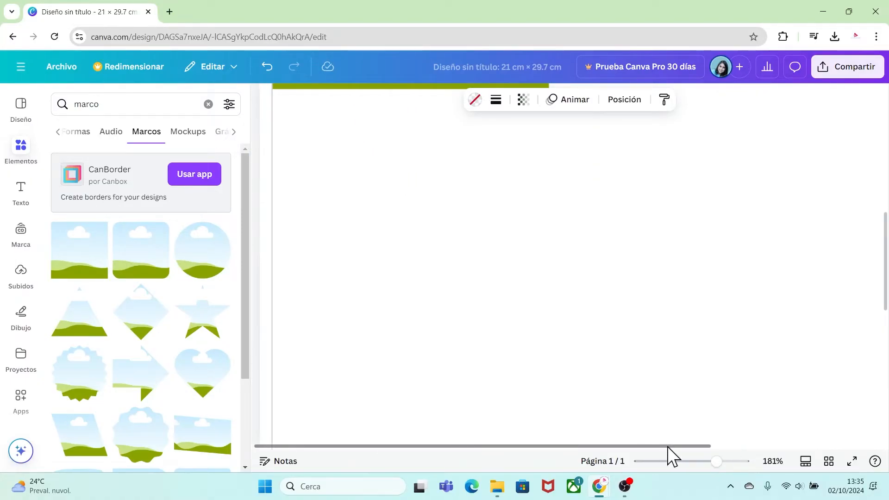
left_click_drag(885, 294, 886, 180)
left_click_drag(316, 143, 310, 119)
left_click_drag(301, 113, 297, 114)
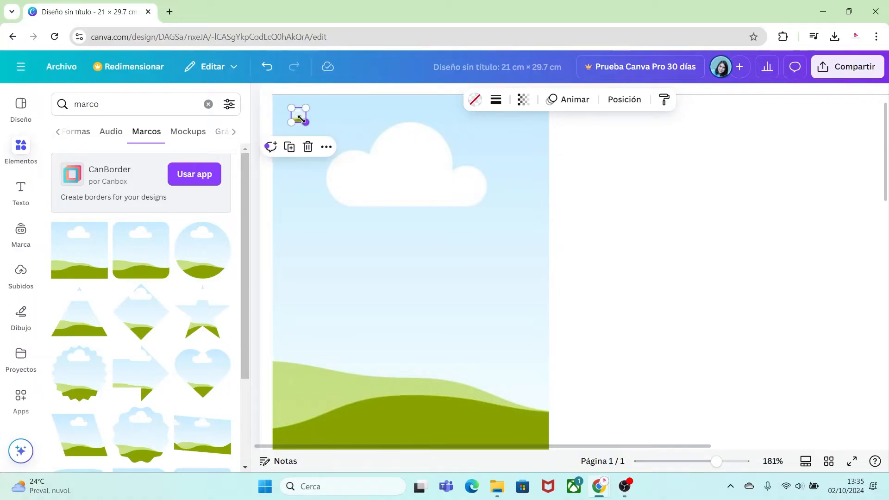
Color the small circular frame white.
left_click(475, 101)
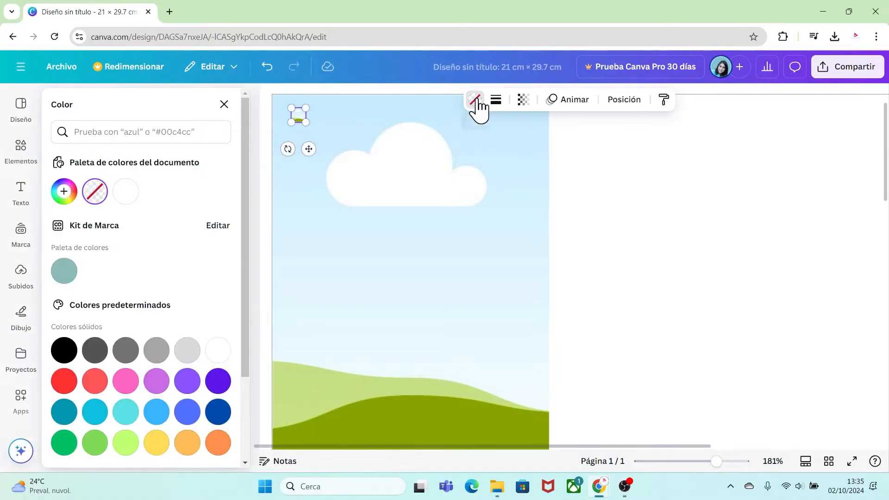
left_click(125, 199)
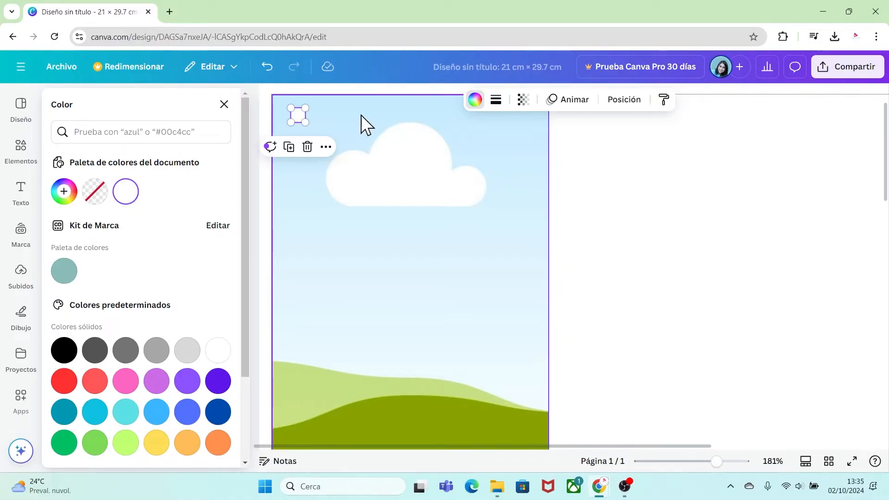
left_click(651, 291)
Duplicate the rectangular frame together with its white circle and place the copy directly against the original's right edge.
left_click_drag(716, 463, 699, 462)
left_click_drag(440, 374, 274, 155)
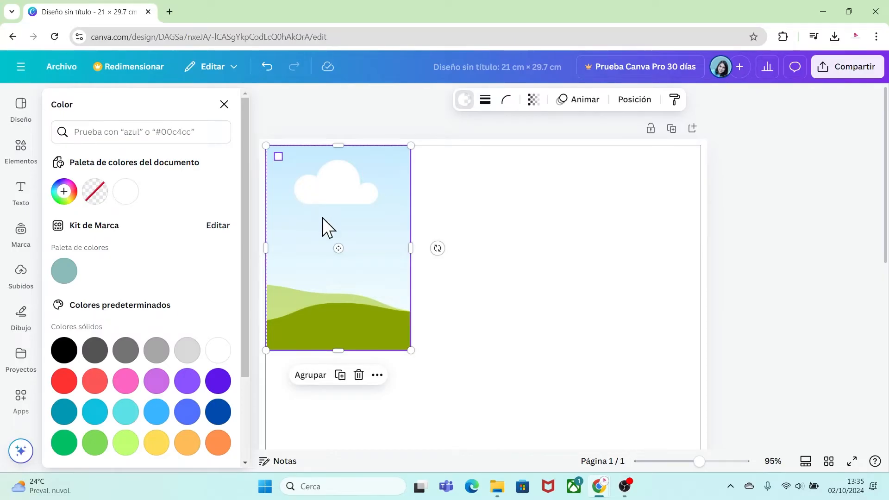
left_click_drag(324, 218, 448, 221)
left_click(577, 305)
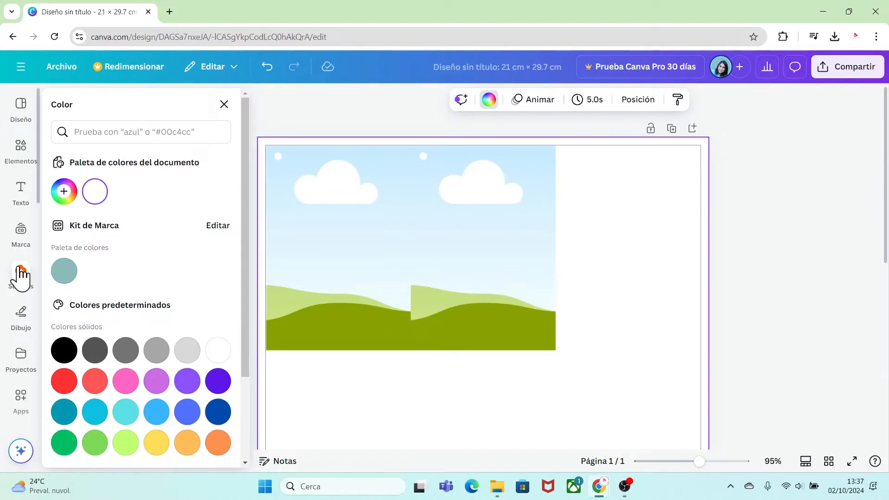
Upload all the images from the TABLA folder on the desktop.
left_click(20, 272)
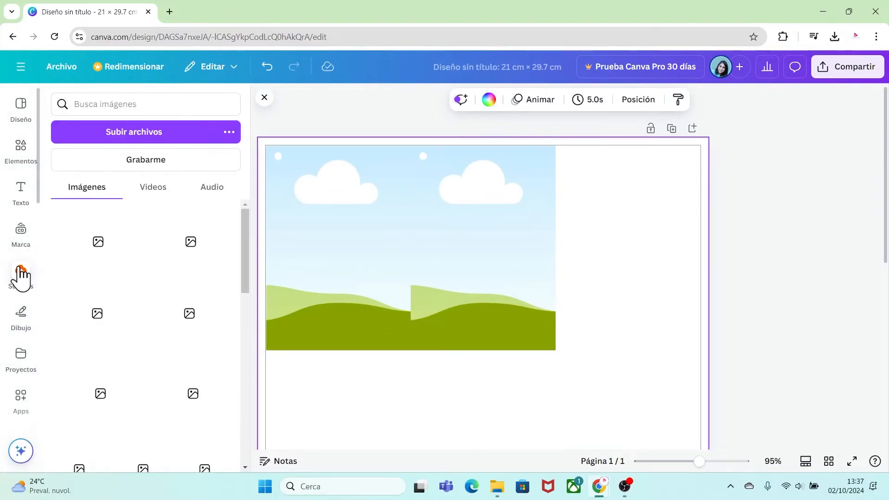
left_click(148, 135)
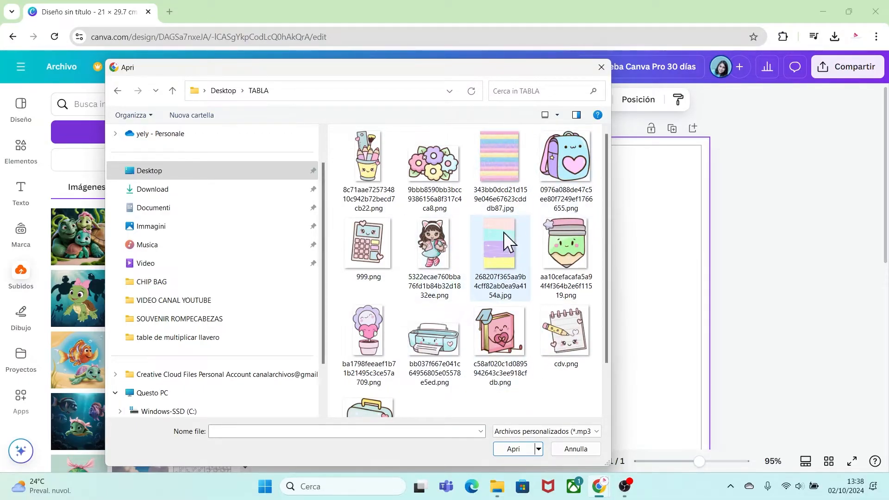
left_click_drag(590, 402, 387, 139)
left_click(515, 449)
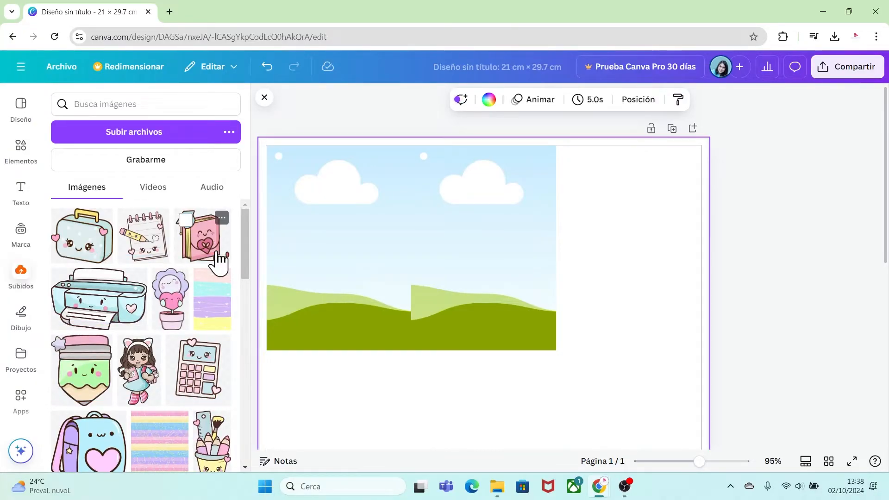
Fill the left frame with the striped school-doodle pattern, enlarging it slightly within the crop, and the right frame with the wavy hearts pattern.
left_click_drag(159, 456, 317, 229)
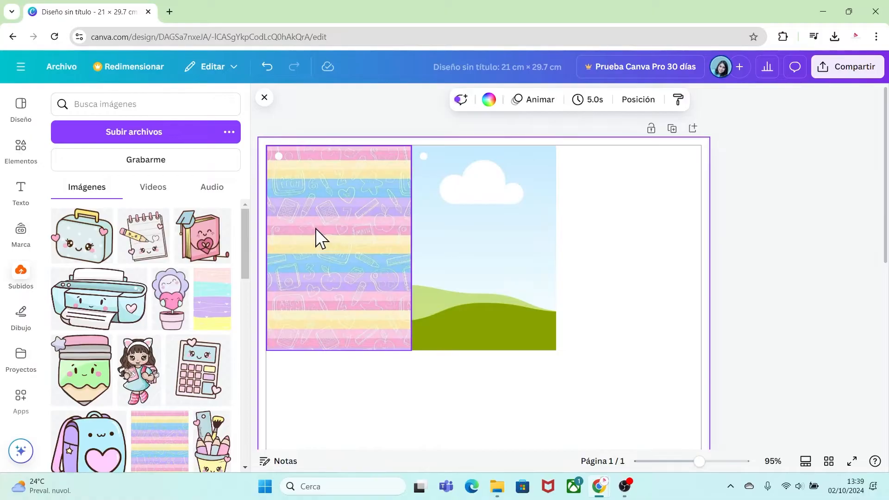
double_click(313, 221)
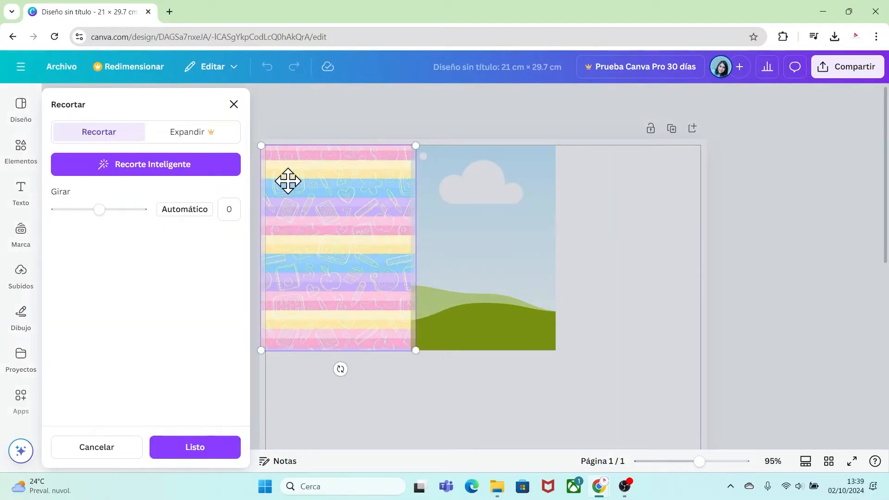
mouse_move(262, 147)
left_mouse_down()
mouse_move(193, 113)
mouse_move(204, 106)
mouse_move(236, 142)
mouse_move(265, 147)
mouse_move(260, 142)
left_mouse_up()
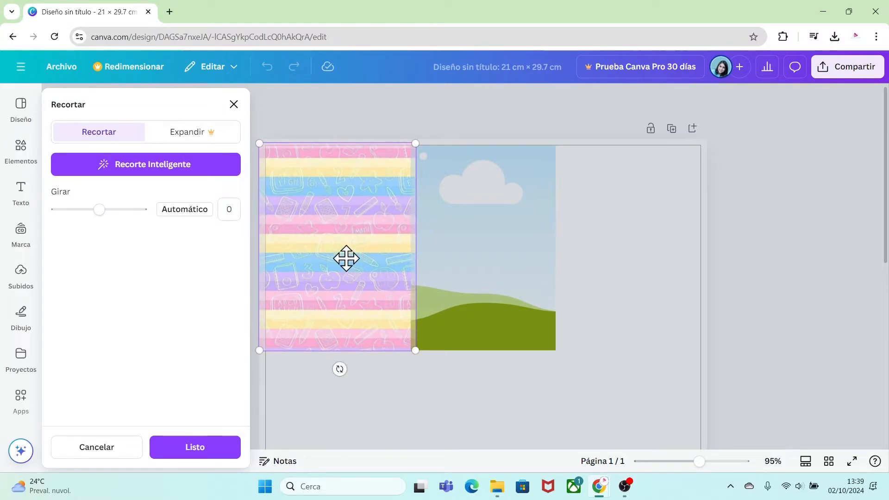
left_click(410, 392)
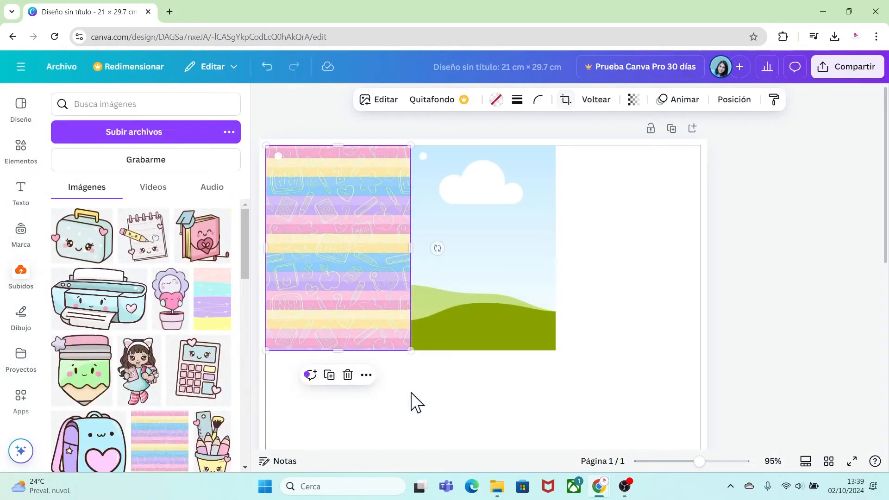
left_click(384, 382)
left_click_drag(213, 306, 450, 263)
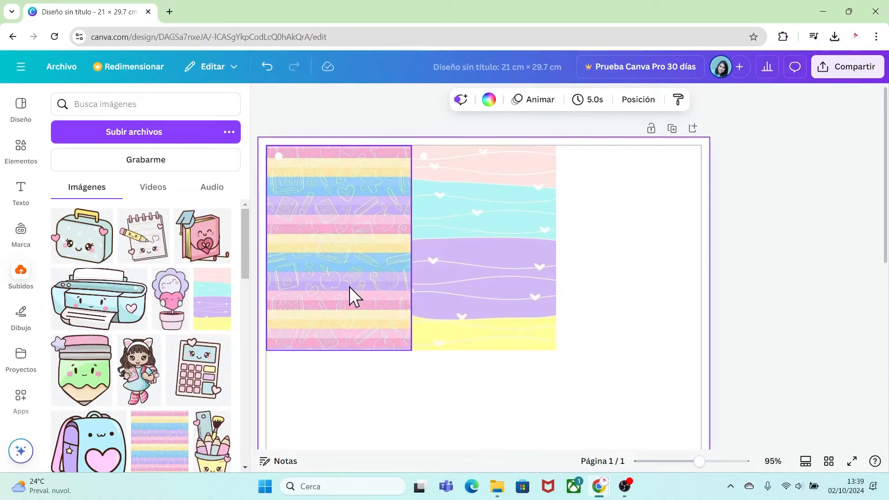
Lock both the striped frame and the wavy hearts frame in place.
left_click(360, 227)
right_click(360, 228)
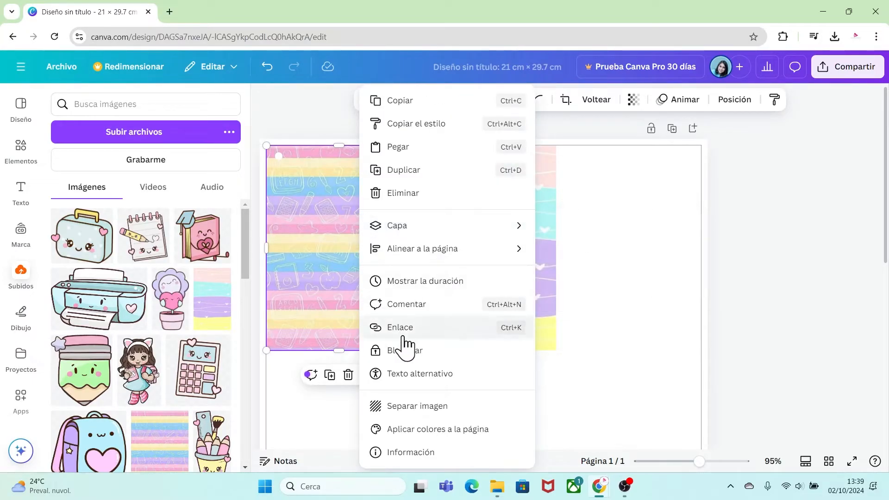
left_click(405, 348)
left_click(466, 254)
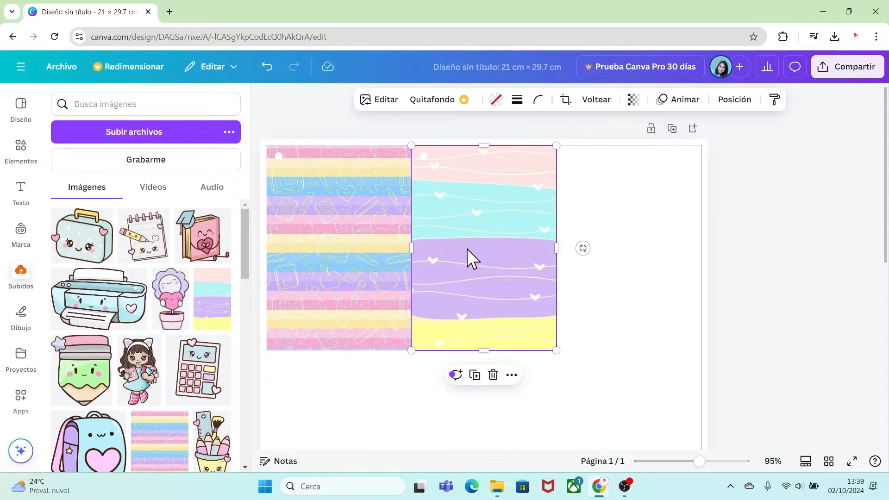
right_click(467, 249)
left_click(513, 353)
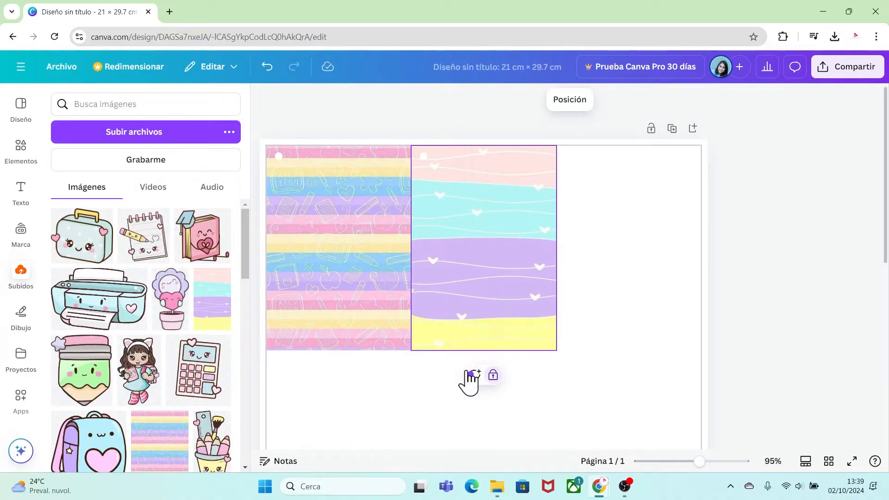
left_click(428, 377)
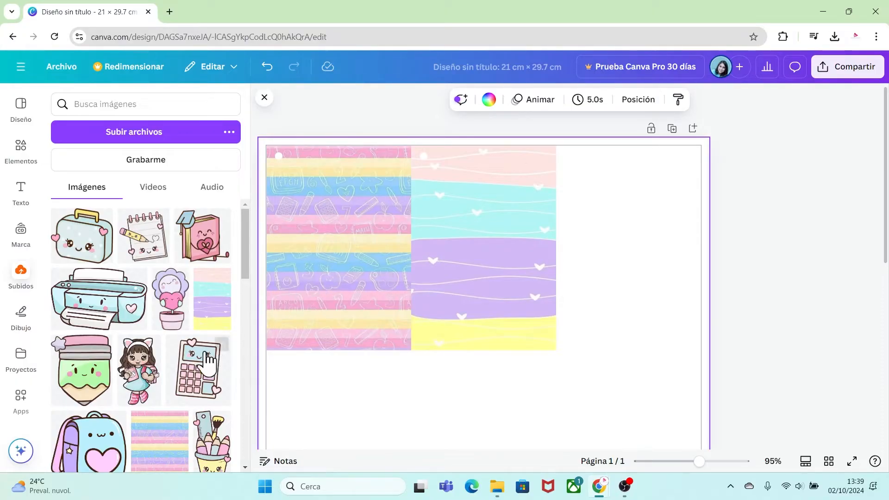
Add the uploaded schoolgirl image, scale it down to fit the striped card, and center it in the card's lower part.
left_click(141, 382)
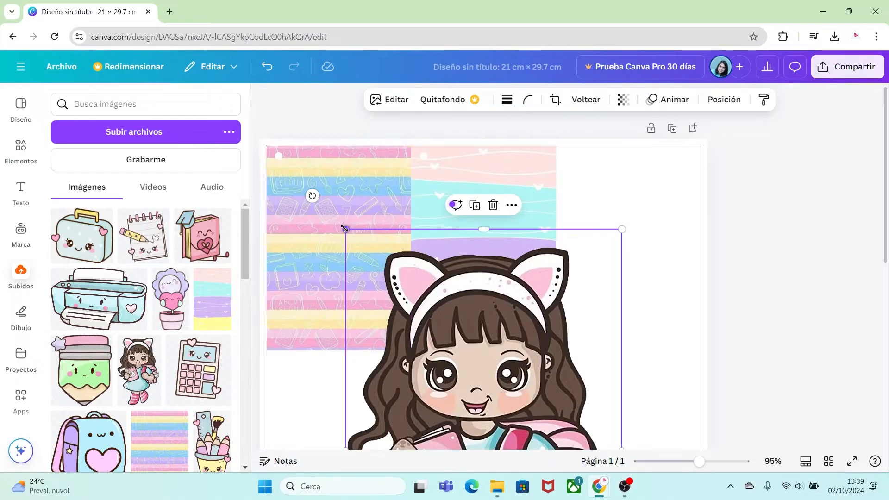
left_click_drag(343, 228, 422, 282)
left_click_drag(481, 367, 407, 210)
left_click_drag(318, 144, 447, 352)
left_click_drag(480, 404, 322, 224)
left_click_drag(383, 332, 373, 317)
left_click_drag(337, 247, 340, 261)
left_click(429, 391)
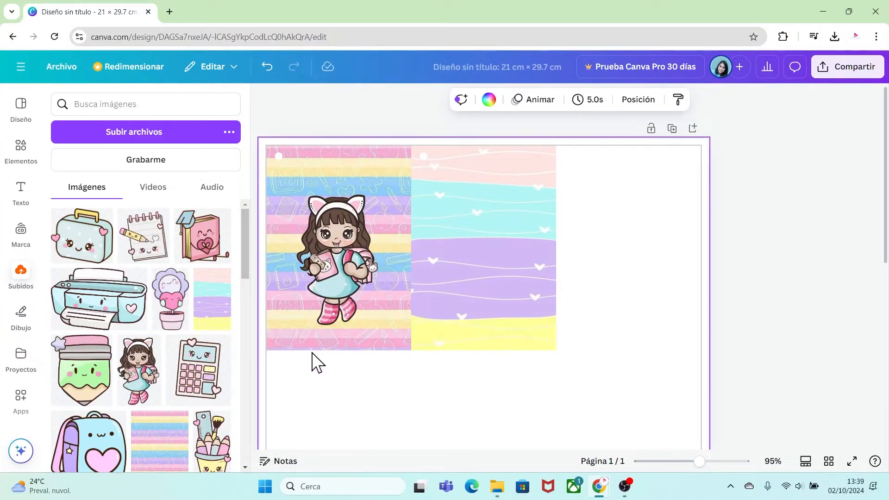
Add the "welcome little one!" text combination to the page and move it up over the two cards.
left_click(26, 195)
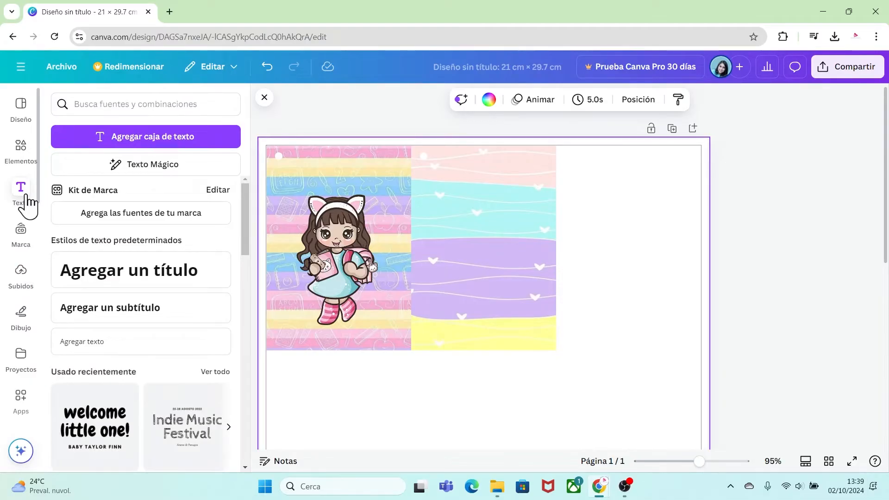
left_click_drag(245, 231, 250, 290)
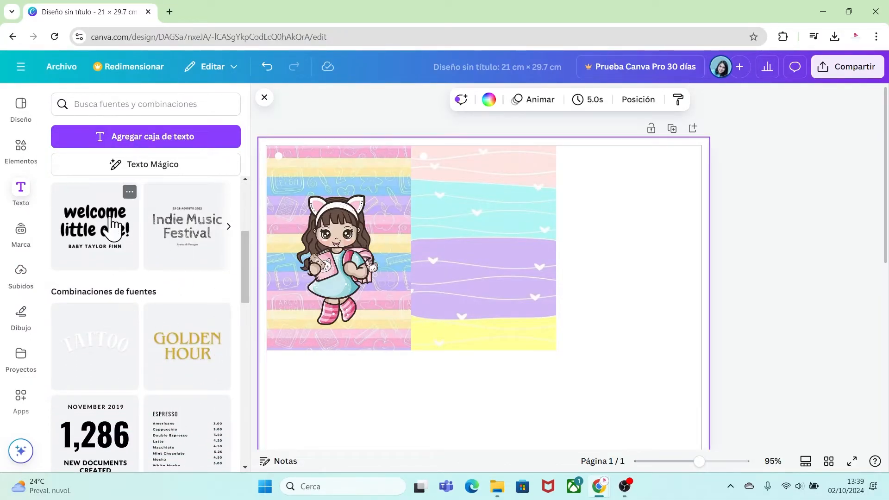
left_click(130, 192)
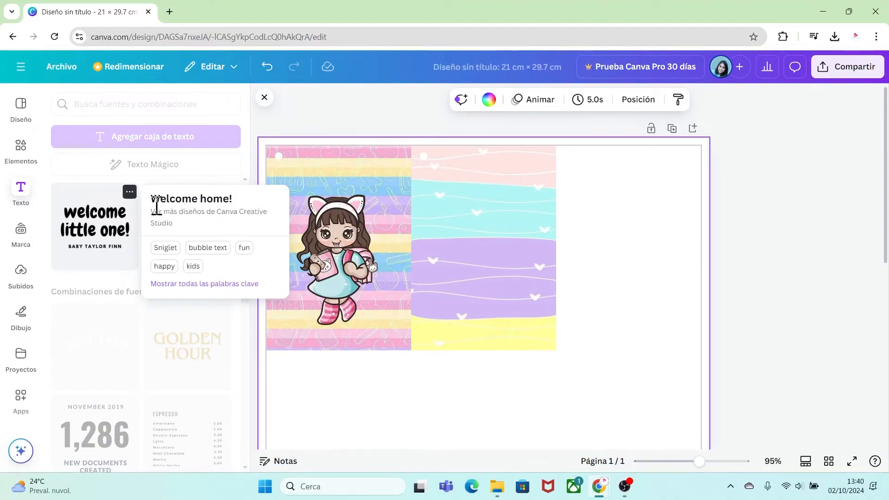
left_click(121, 230)
left_click(121, 230)
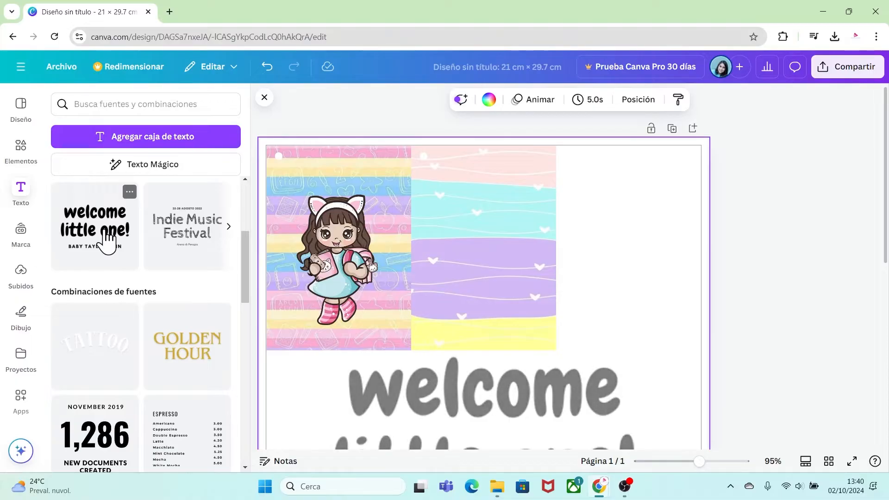
left_click_drag(451, 402, 435, 213)
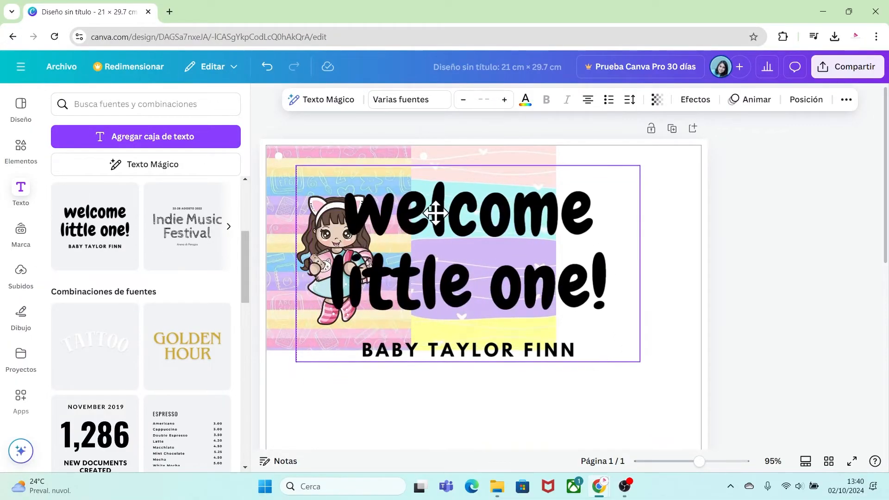
left_click(431, 141)
left_click(468, 399)
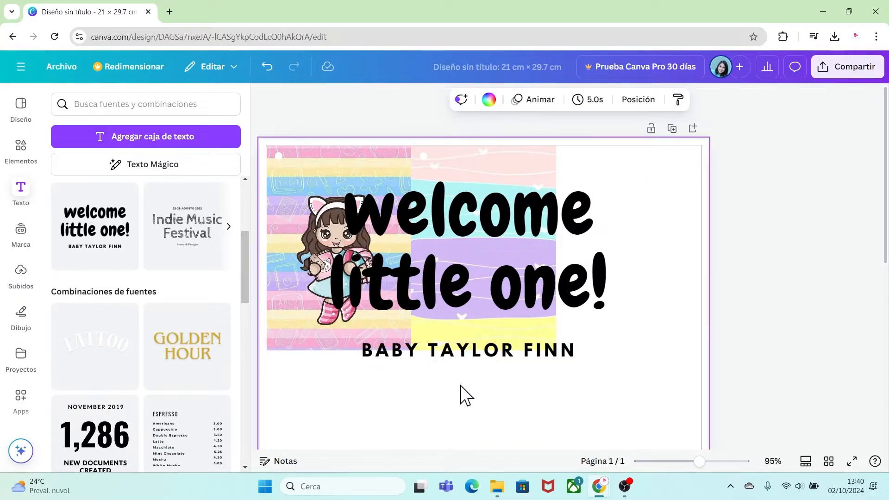
left_click(446, 360)
key("Delete")
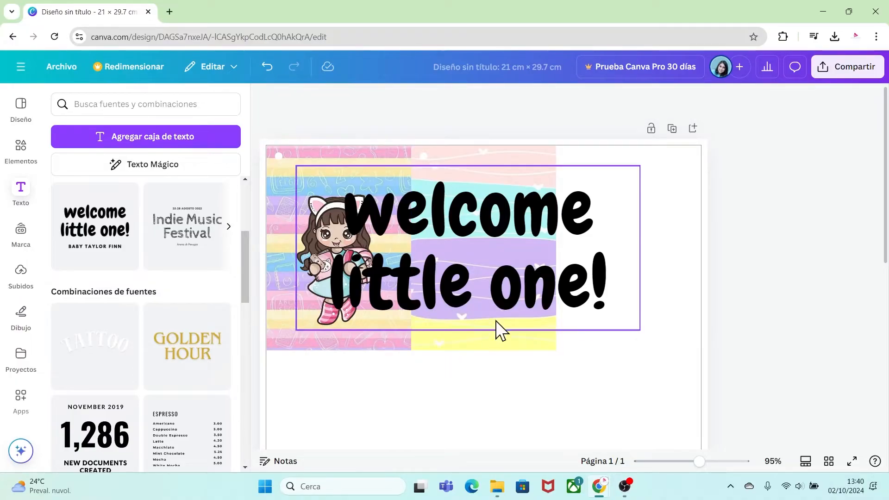
Replace the heading with the child's first name, resize it to 61,7, and place it below the schoolgirl on the striped card.
left_click(505, 298)
left_click_drag(640, 330, 402, 216)
left_click_drag(368, 177, 359, 297)
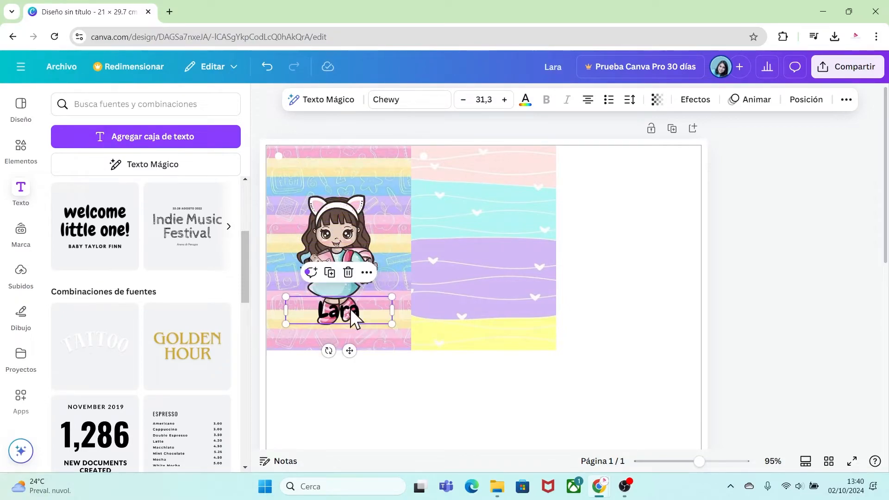
left_click_drag(391, 309, 386, 347)
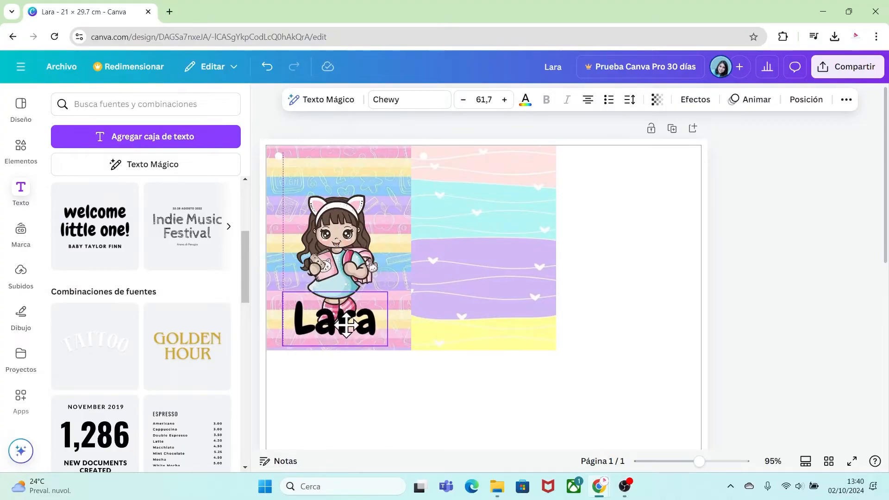
Apply the Contorno effect to the name text in purple #901ECD with a thickness of 103.
left_click(696, 100)
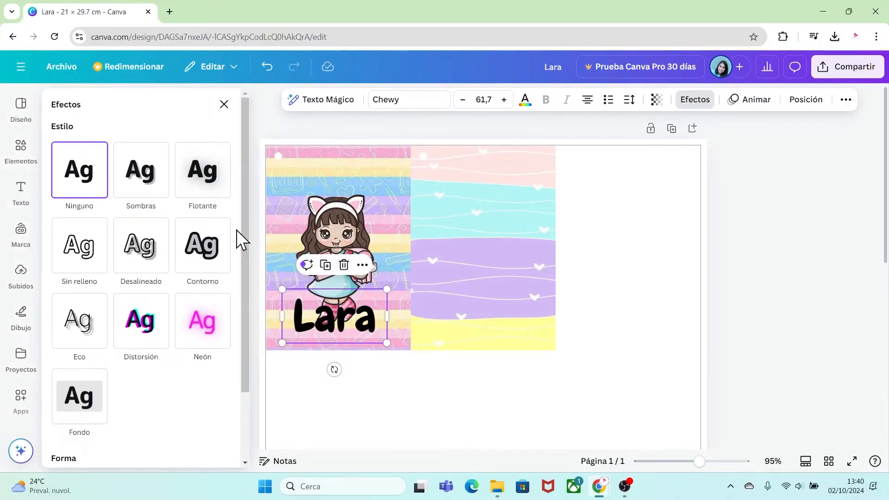
left_click(215, 245)
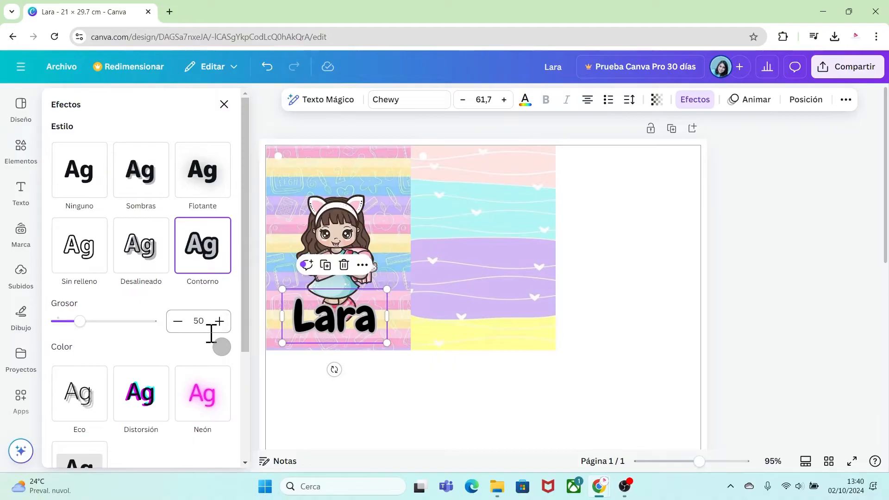
left_click(221, 348)
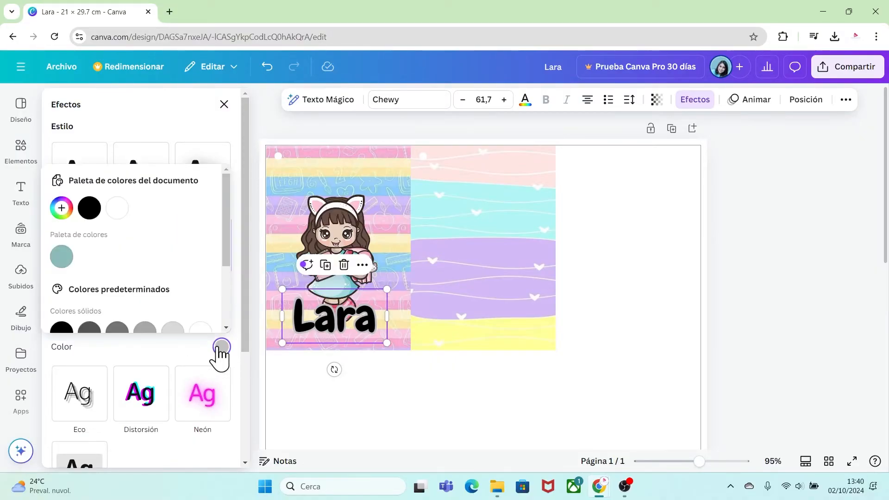
left_click(63, 211)
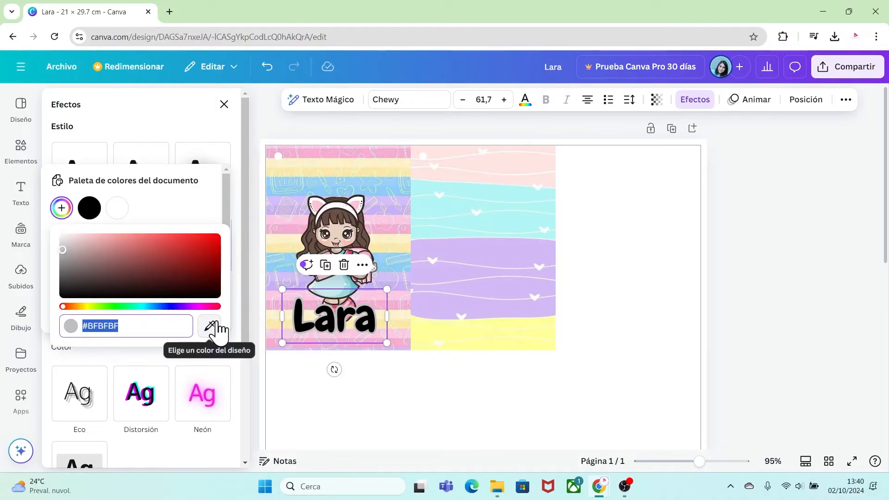
left_click(183, 307)
left_click(190, 248)
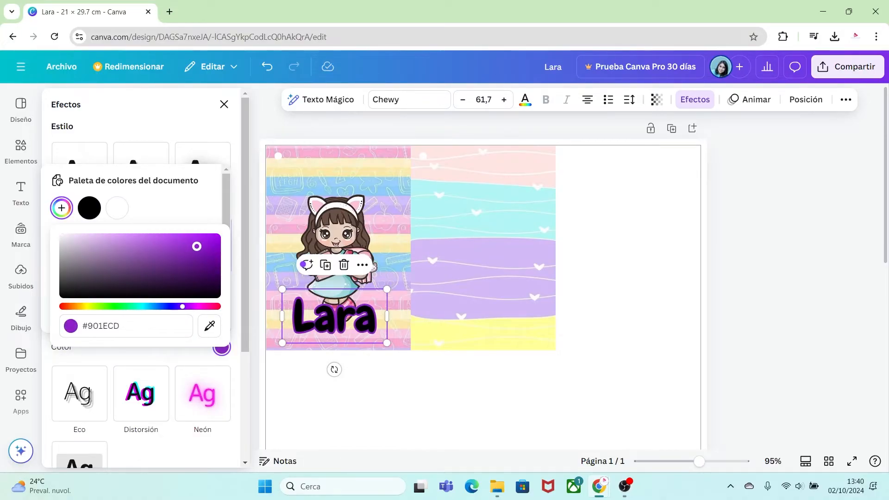
left_click(151, 359)
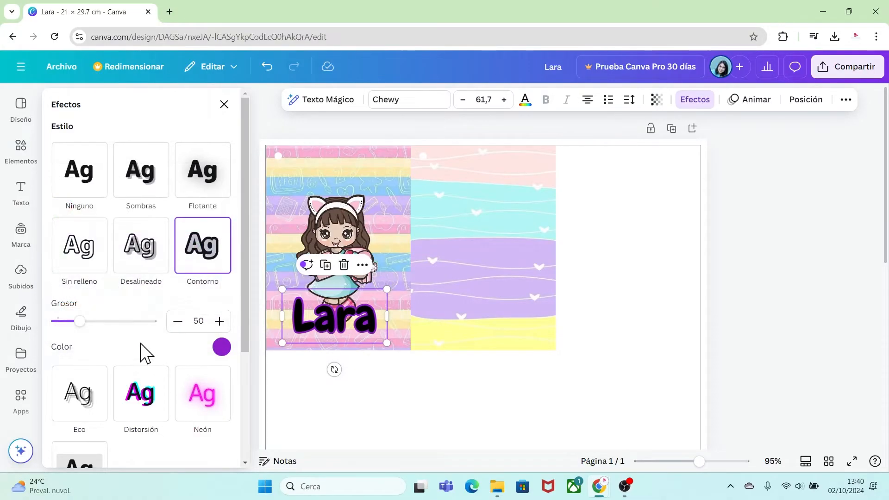
left_click_drag(80, 320, 105, 327)
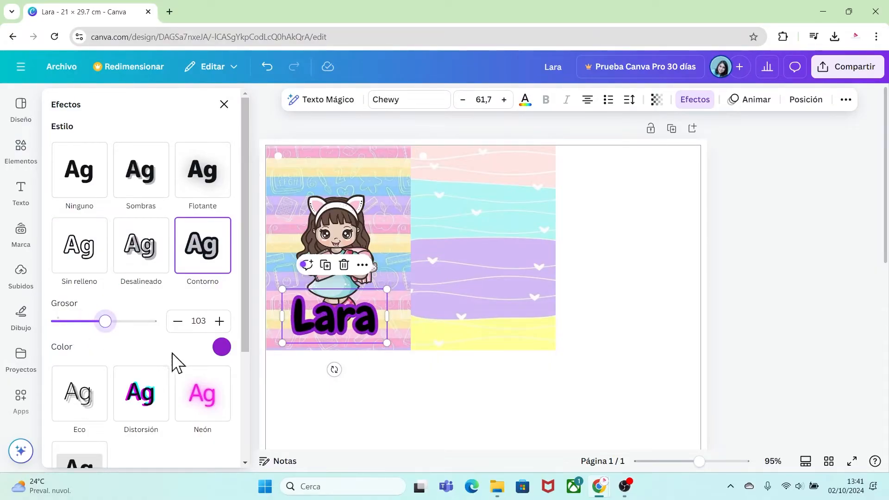
Change the name text's fill color to white.
left_click(525, 100)
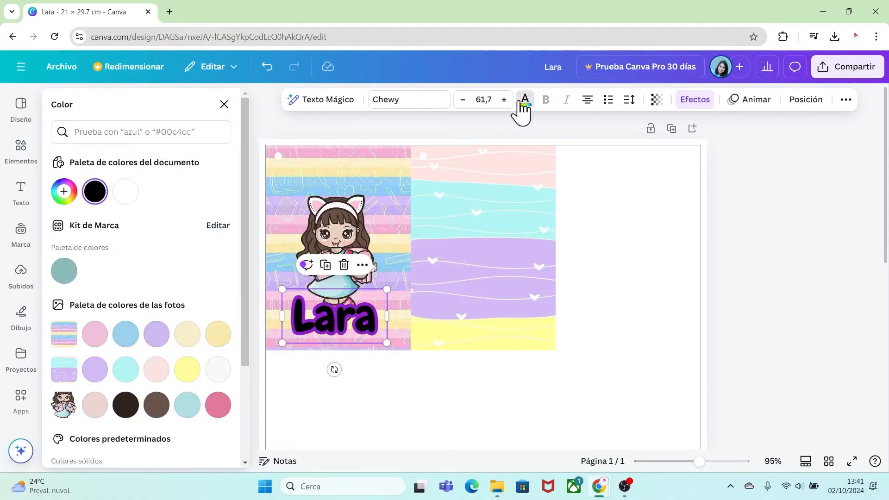
left_click(123, 199)
left_click(408, 392)
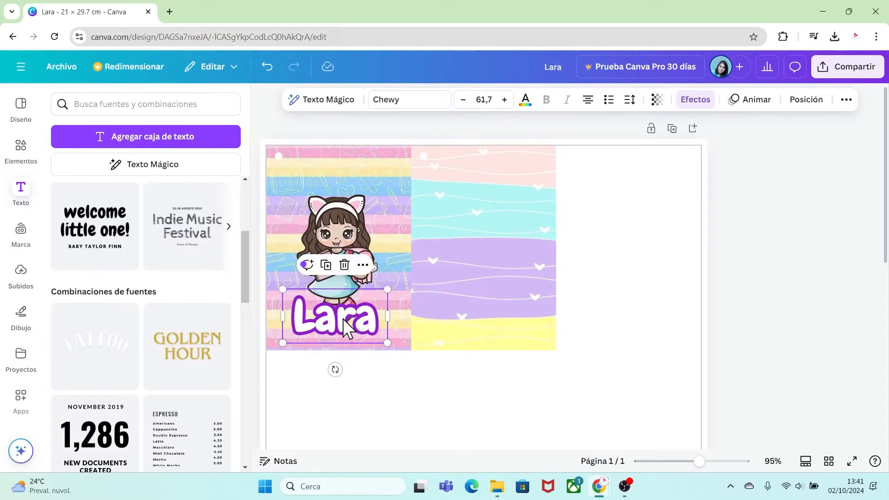
Duplicate the name text, change it to "Aprendiendo la tabla de multiplicar" at size 20,2, and center it above the schoolgirl.
key("ctrl+d")
left_click_drag(397, 353, 318, 176)
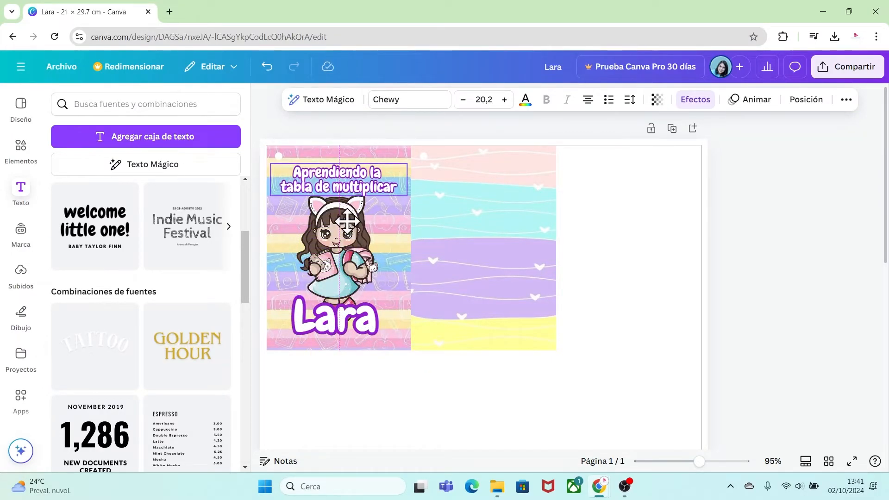
left_click_drag(346, 222, 346, 221)
left_click(647, 315)
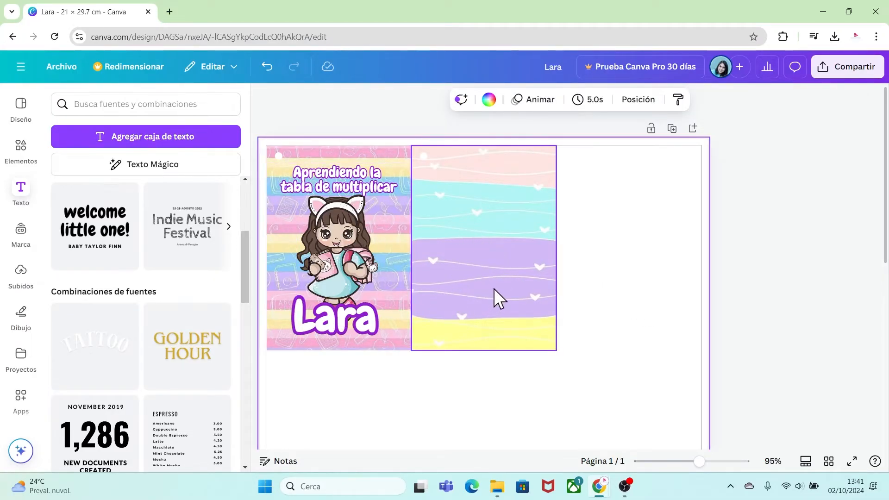
Search the elements for "marco" and add the Rounded Square Frame to the page.
left_click(21, 150)
left_click(112, 105)
left_click(106, 107)
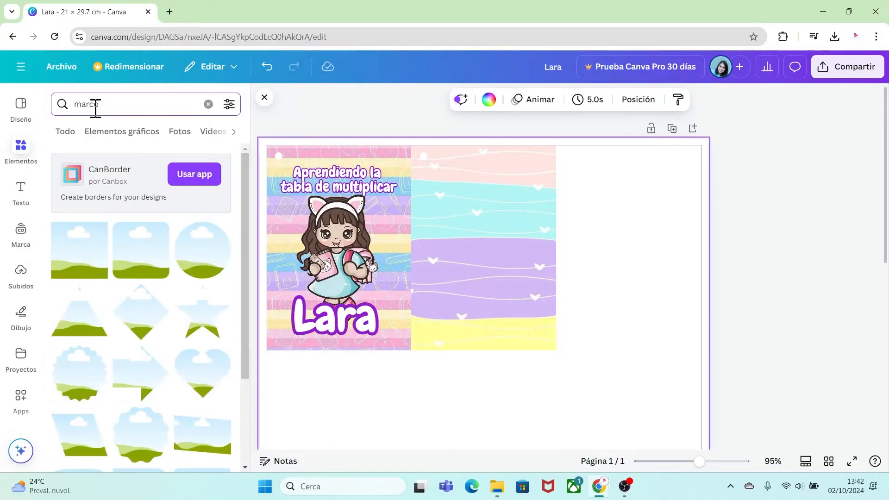
type("marco")
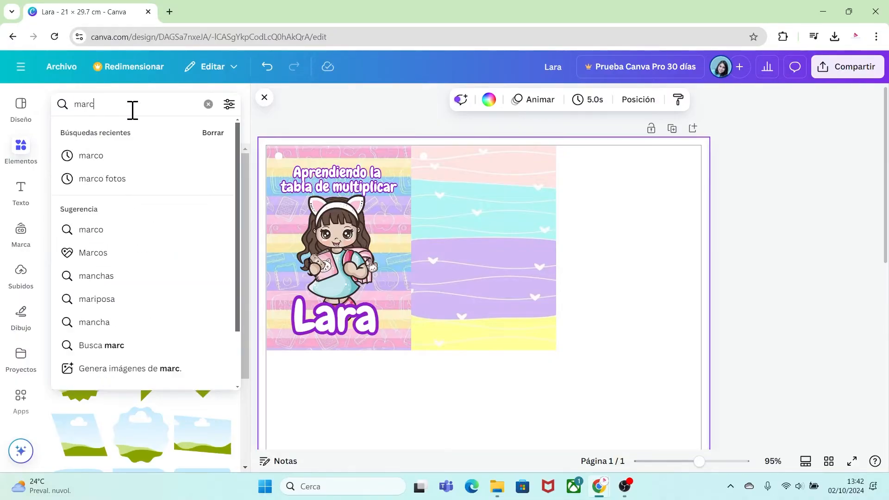
key("Return")
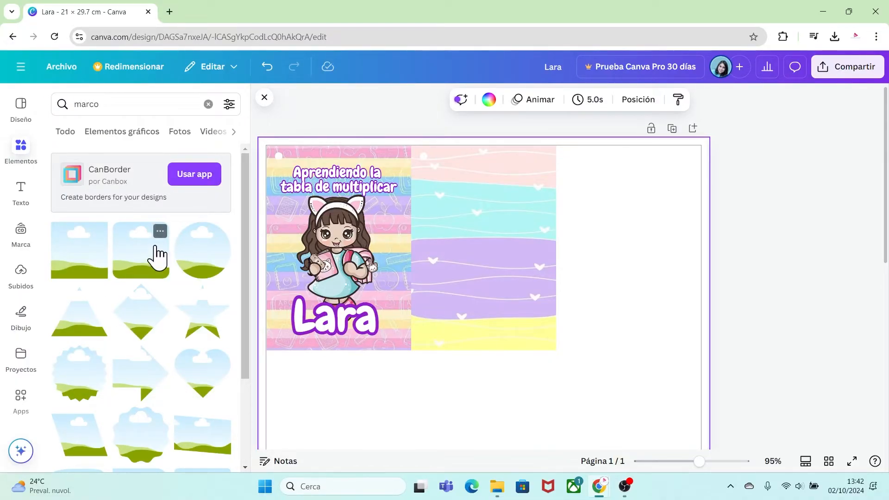
left_click(160, 230)
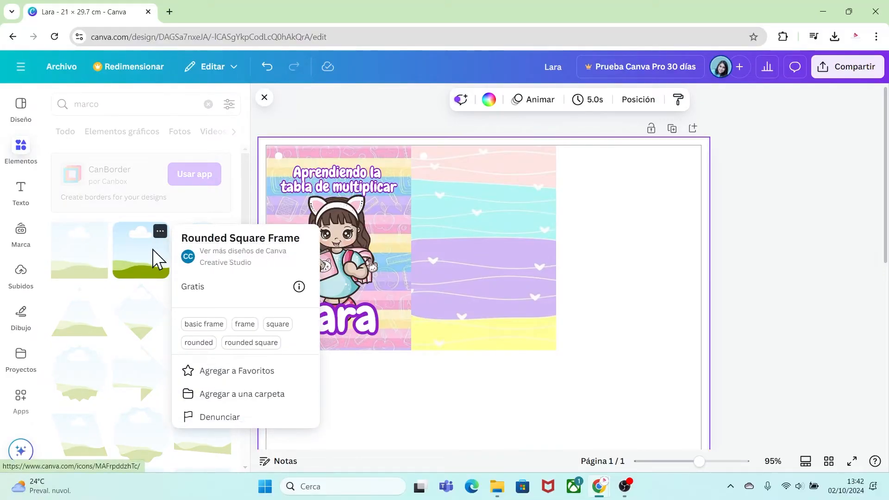
left_click(155, 264)
left_click(135, 264)
Reshape the rounded frame into a tall, narrow panel spanning nearly the card's height along the right side of the wavy hearts card.
left_click_drag(476, 387, 527, 218)
left_click_drag(424, 174, 497, 244)
left_click_drag(664, 317, 495, 222)
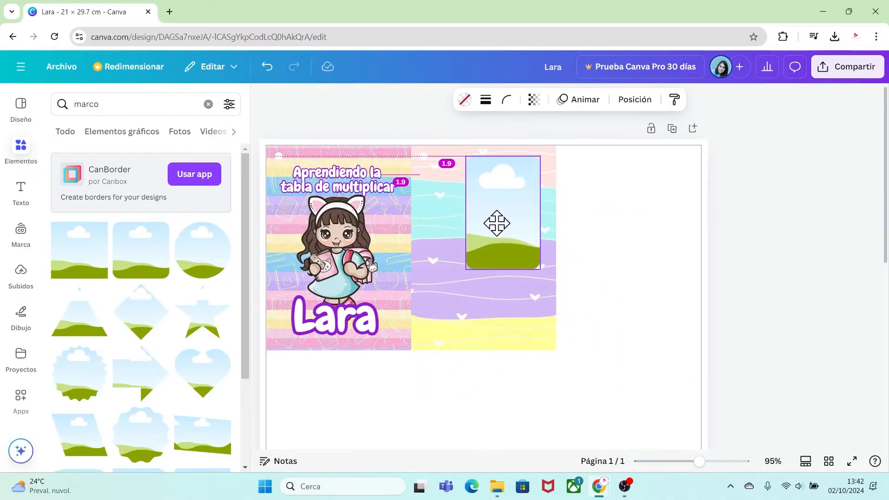
left_click_drag(538, 269, 572, 353)
left_click_drag(589, 252, 547, 250)
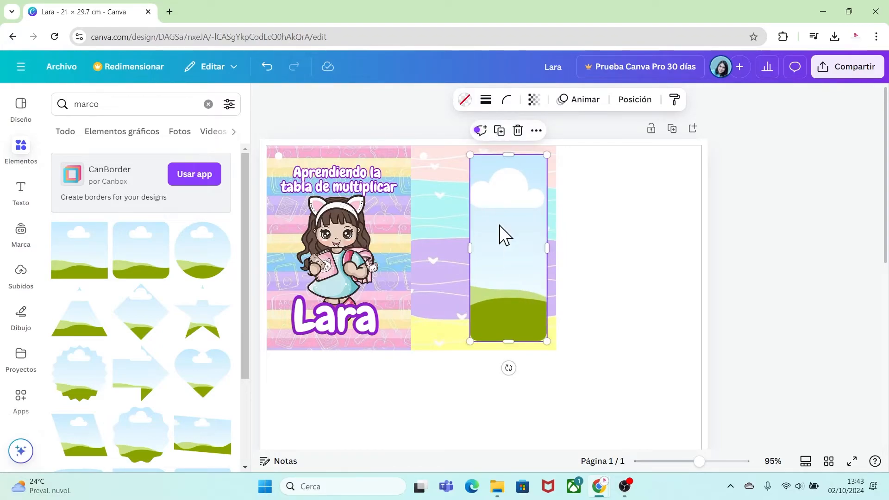
Fill the rounded frame with the purple sampled from the name's outline, softened to #9E52C7.
left_click(466, 100)
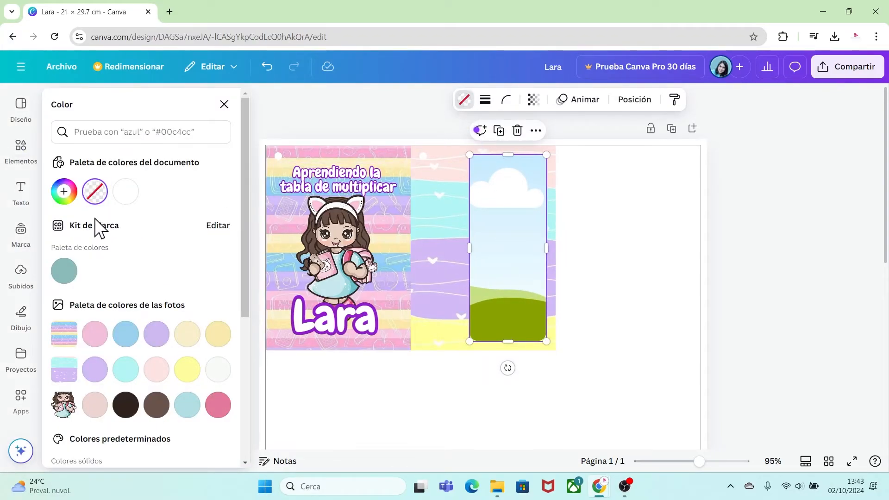
left_click(64, 192)
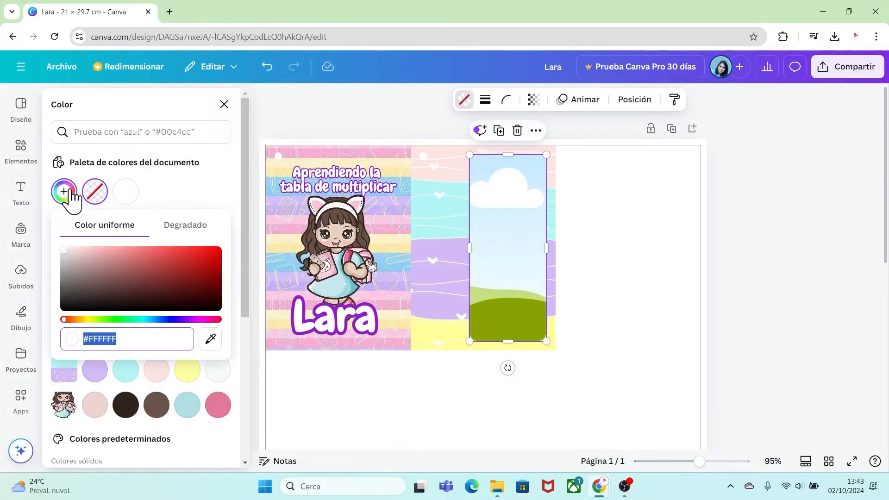
left_click(211, 340)
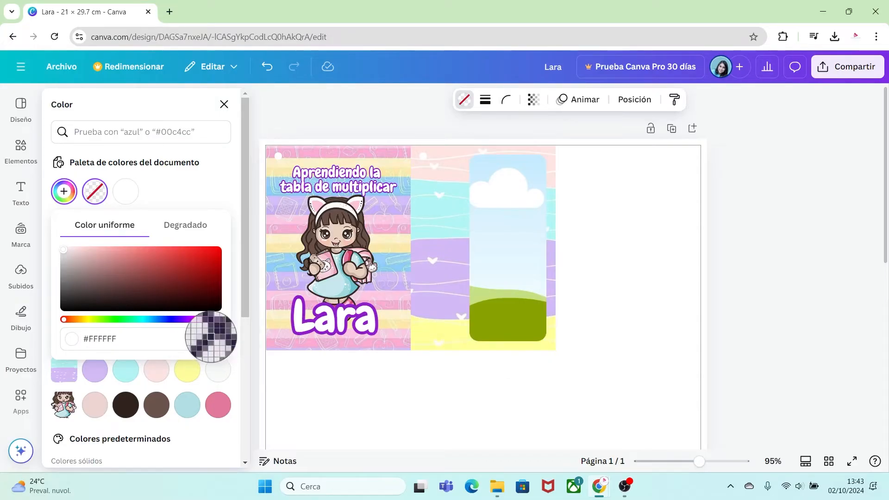
left_click(375, 314)
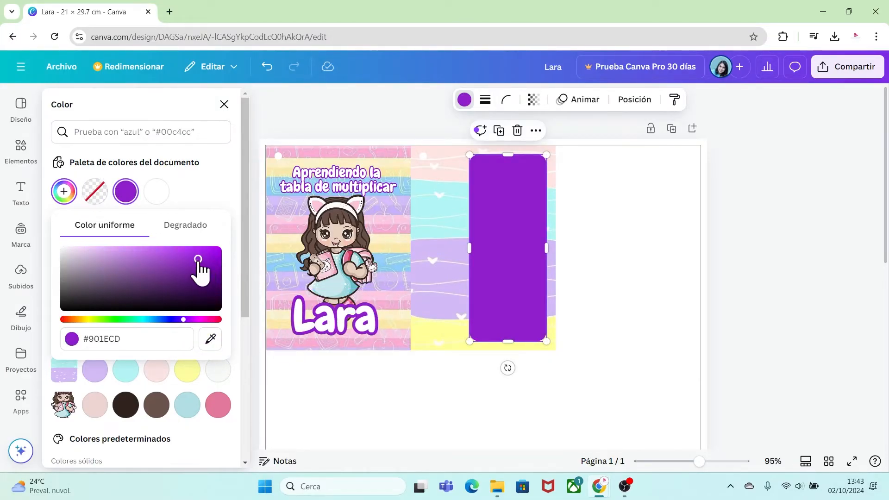
left_click_drag(198, 260, 155, 261)
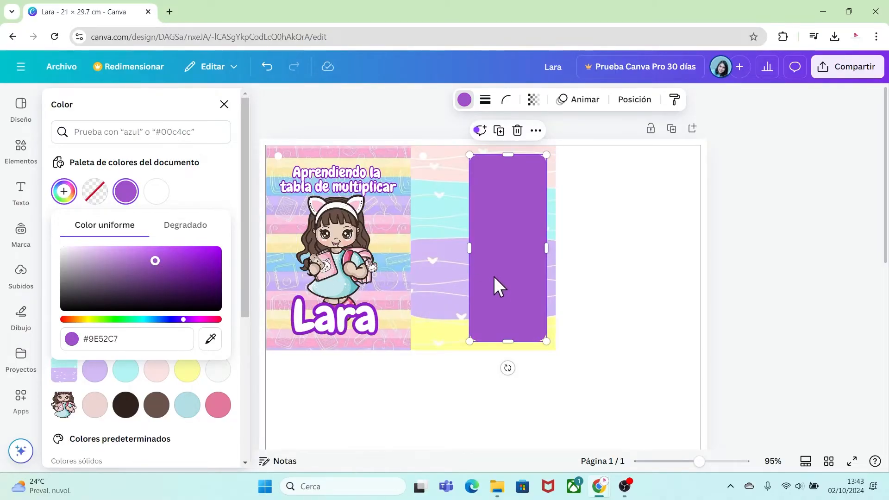
Give the rounded frame a solid white border with a thickness of 4.
left_click(485, 101)
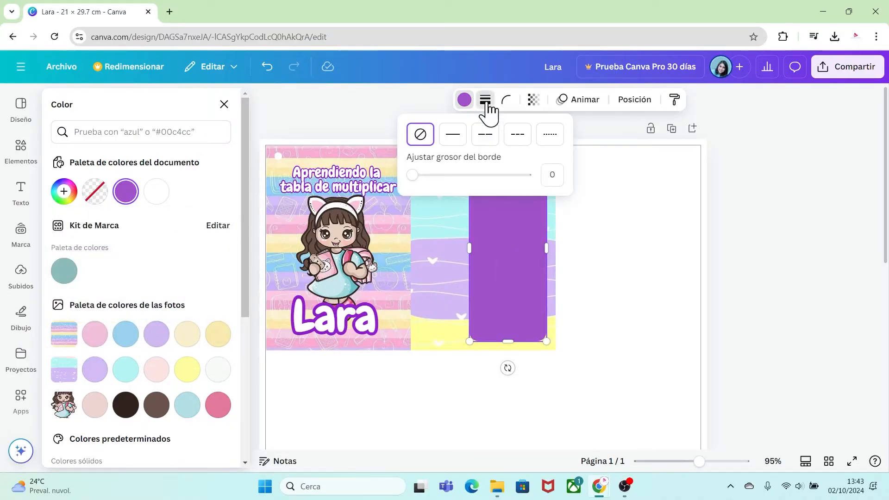
left_click(453, 137)
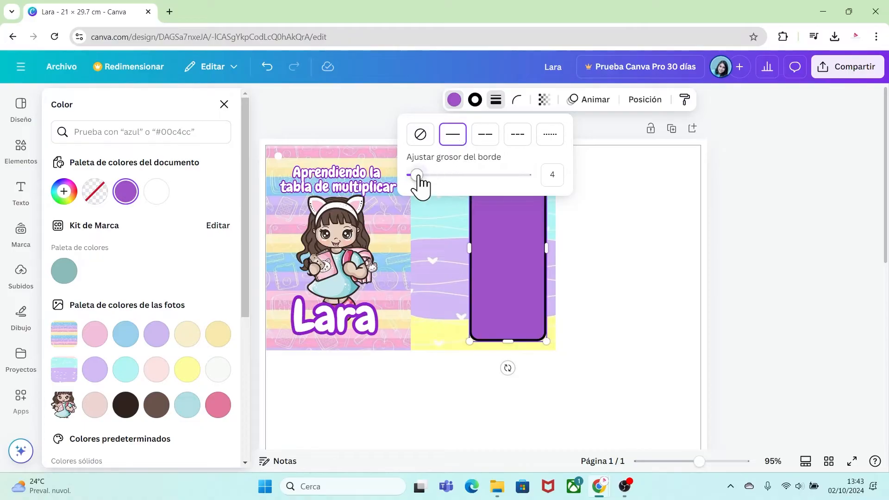
left_click(476, 102)
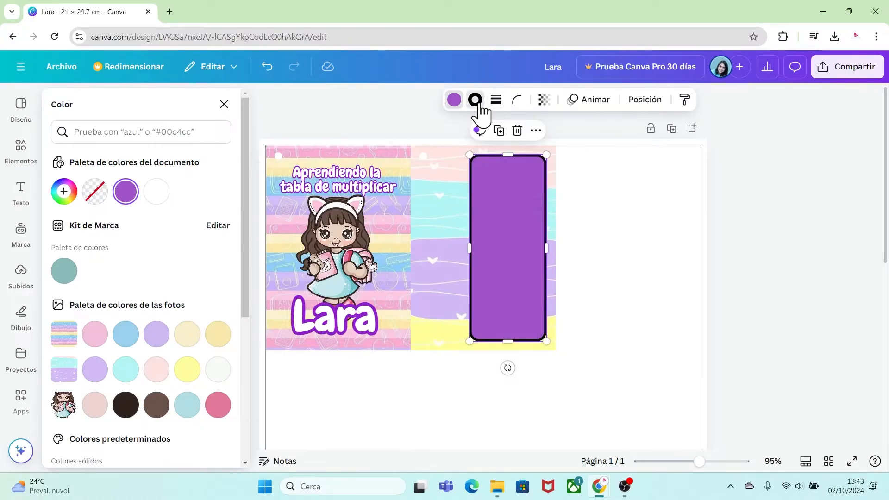
left_click(156, 192)
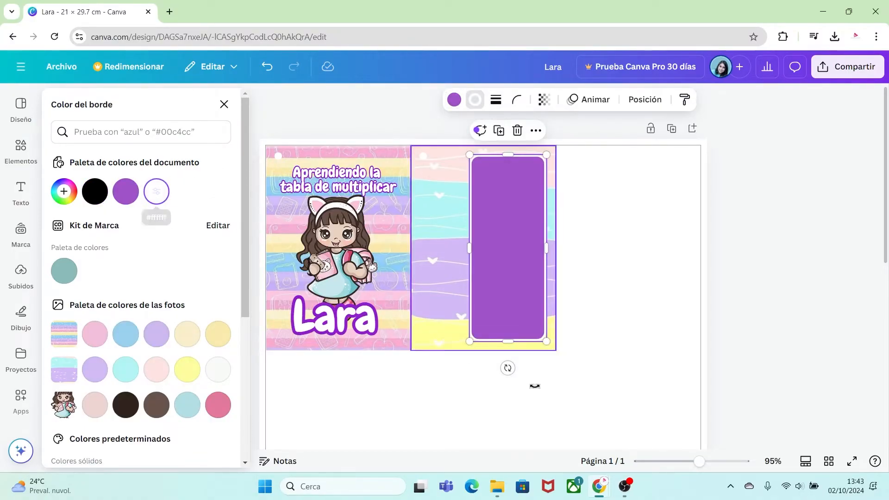
Place a copy of the cover's outlined name on the wavy hearts card and change its text to "x2".
left_click(566, 398)
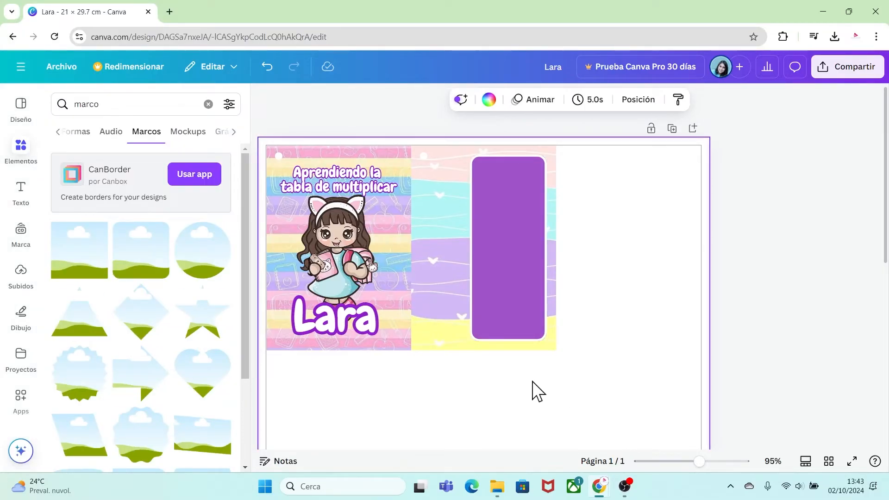
left_click(349, 324)
left_click_drag(349, 324, 484, 254)
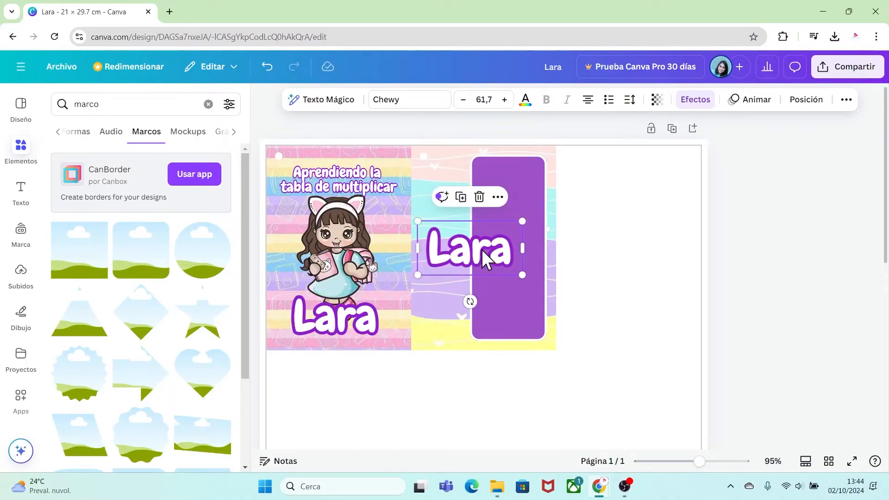
double_click(510, 257)
key("BackSpace")
type("x2")
left_click(511, 395)
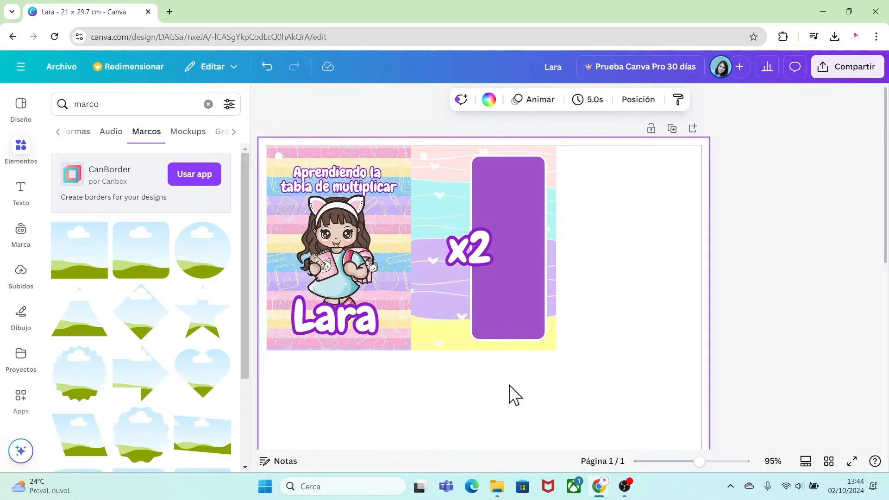
Narrow the "x2" text box to fit its text and position it beside the purple panel's upper part.
left_click(493, 269)
left_click_drag(524, 248, 455, 231)
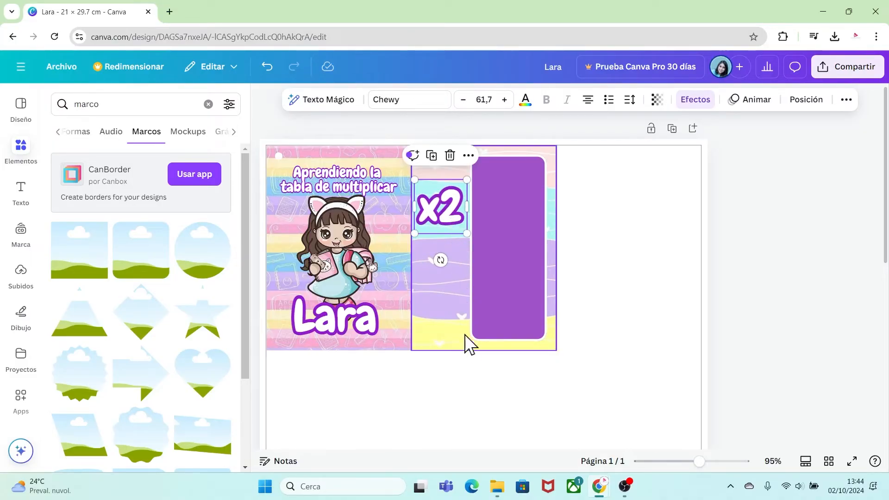
left_click(479, 387)
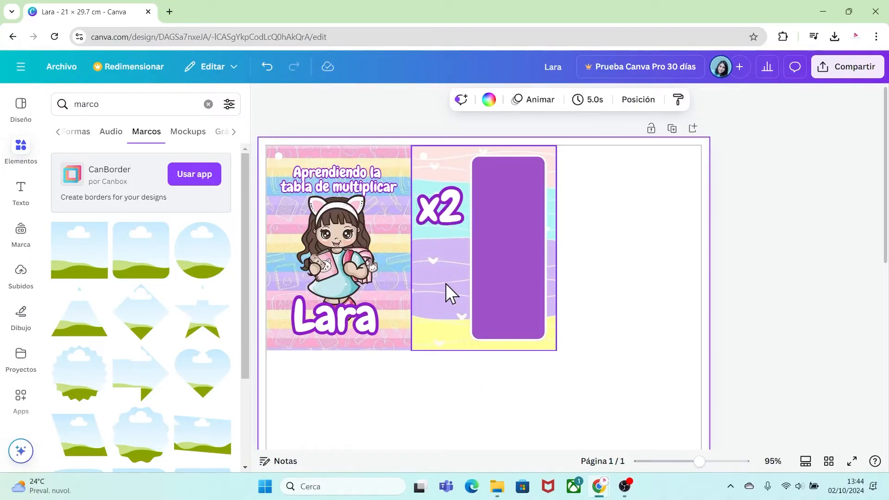
Add the uploaded blue backpack image, shrink it below "x2", and crop its overhang to the wavy card's left edge.
left_click(21, 278)
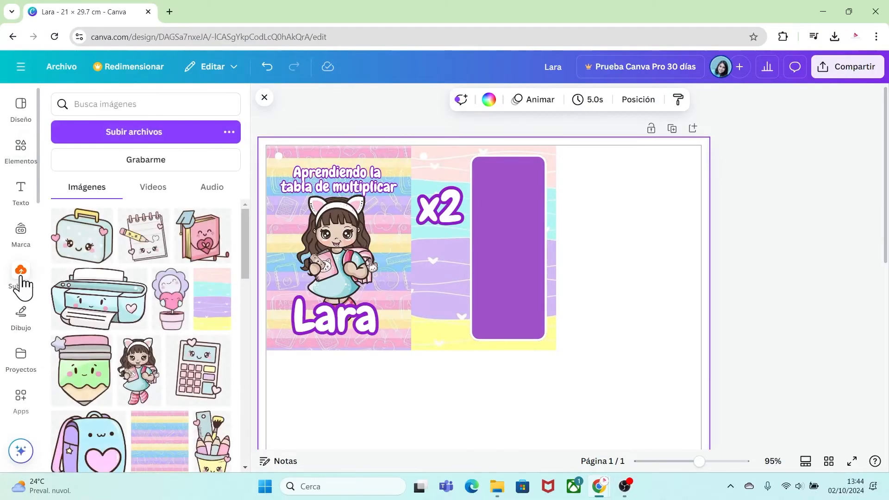
left_click(95, 451)
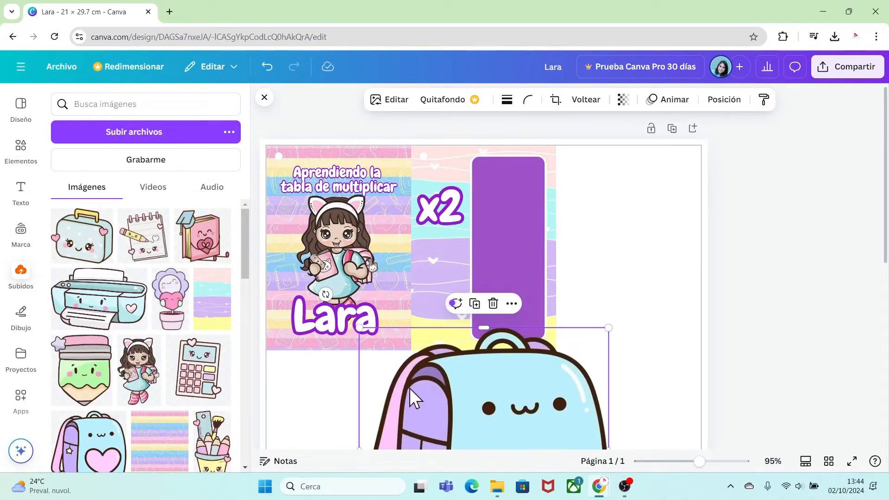
left_click_drag(446, 370, 438, 261)
left_click_drag(346, 218, 498, 369)
left_click_drag(558, 419, 460, 283)
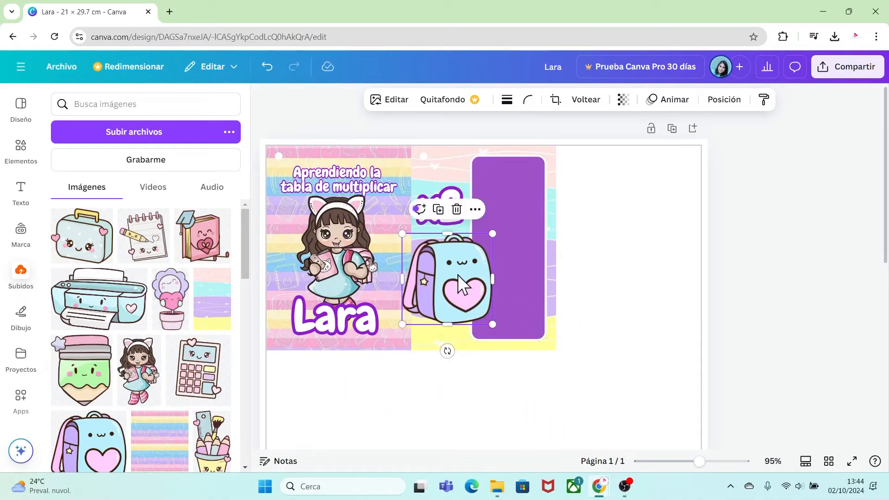
left_click_drag(405, 281, 461, 281)
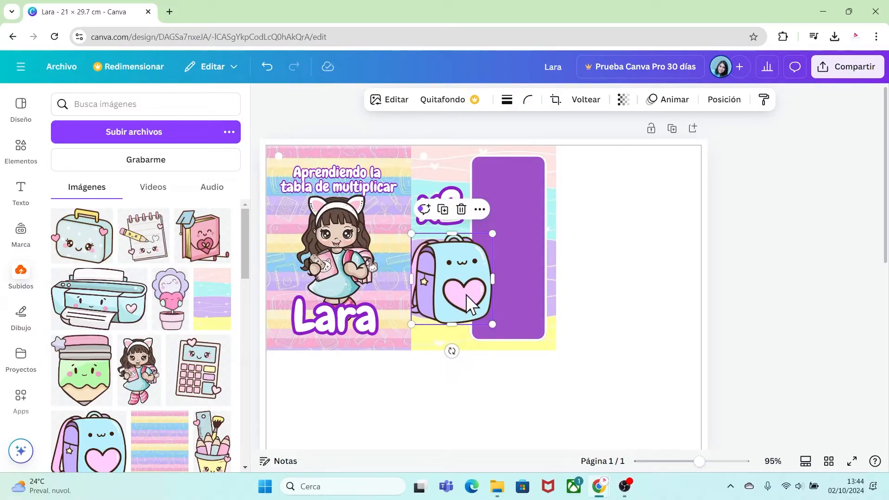
Move the backpack's layer directly beneath the purple panel so the panel overlaps it.
right_click(466, 268)
mouse_move(616, 230)
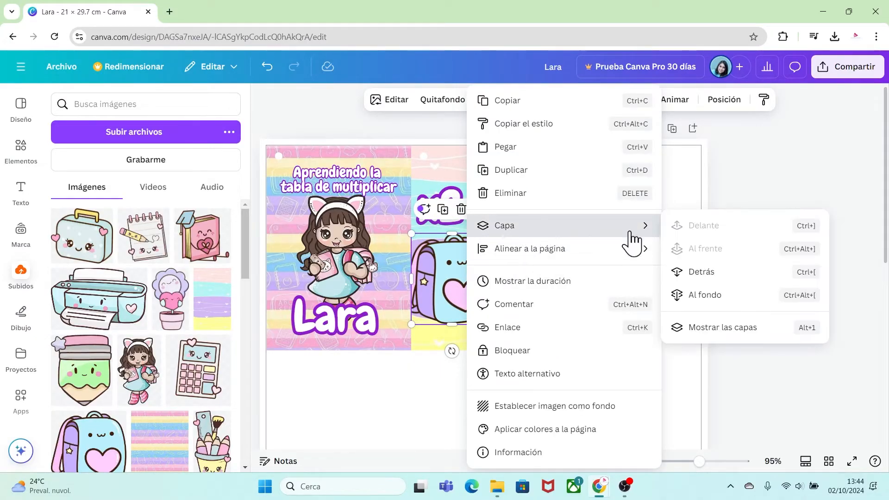
left_click(707, 328)
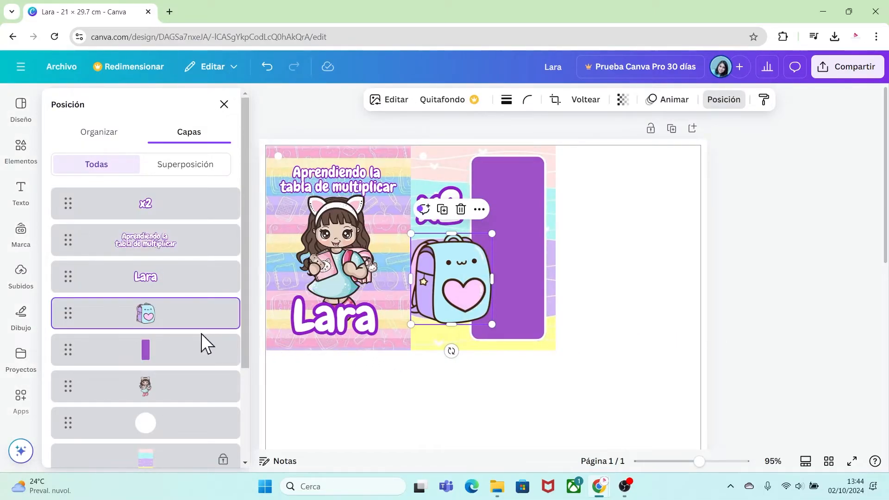
left_click_drag(178, 326, 170, 368)
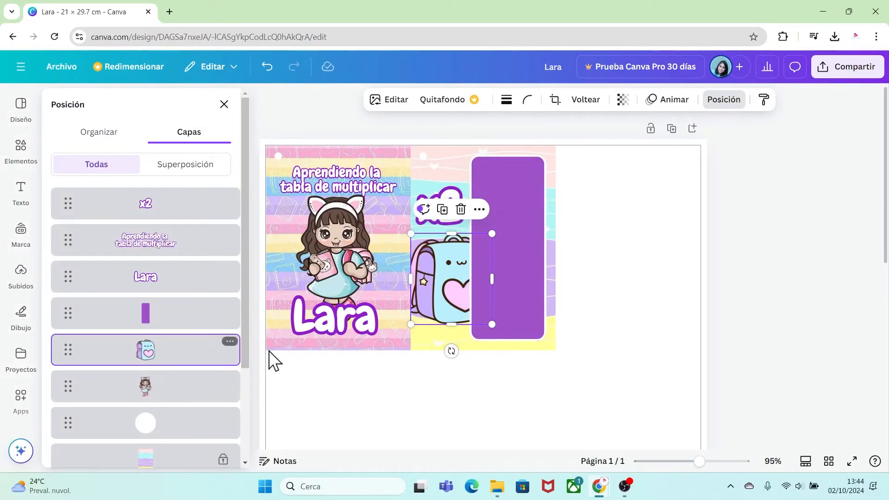
left_click(520, 384)
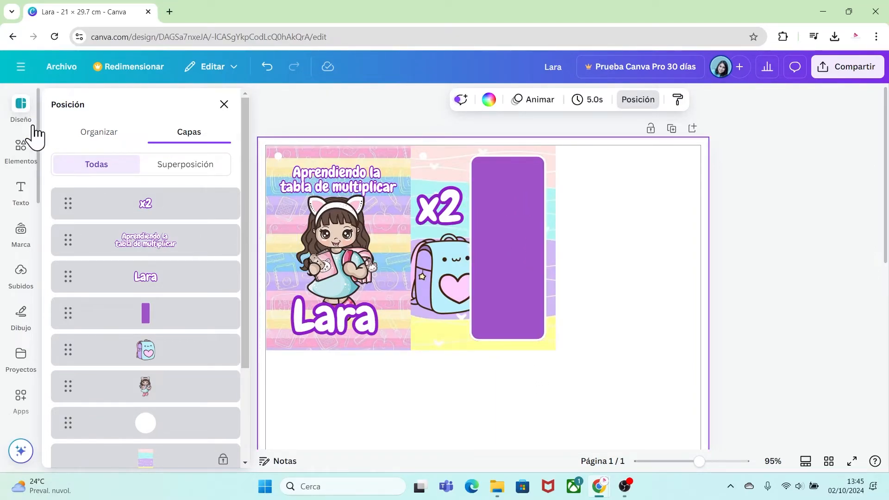
Search the design templates for "tabla de multiplicar" and look through the results.
left_click(21, 106)
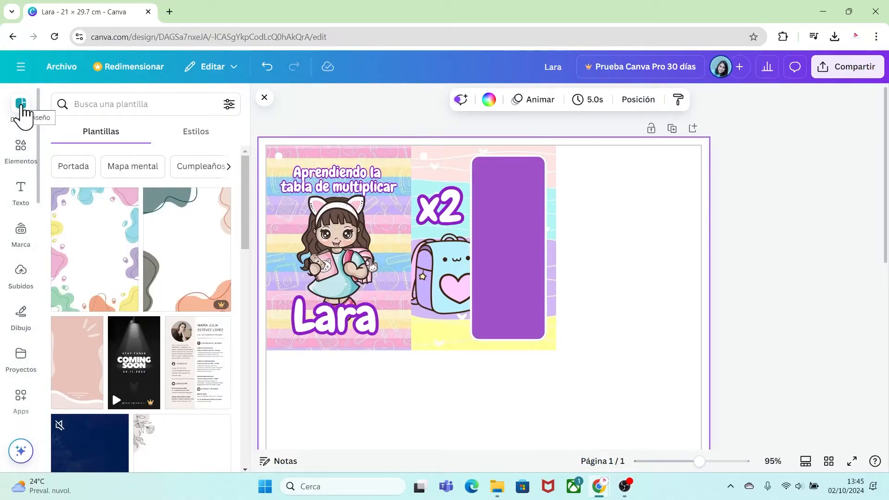
left_click(102, 104)
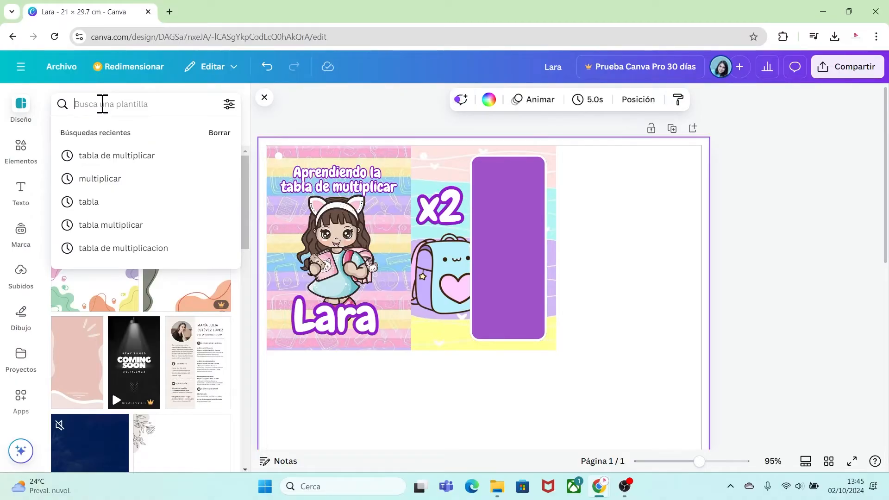
type("tabla de multiplicar")
key("Return")
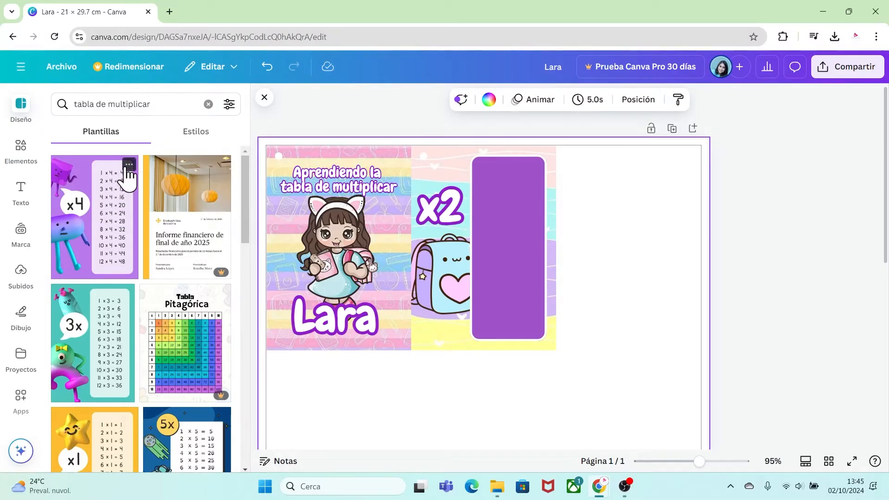
left_click(129, 165)
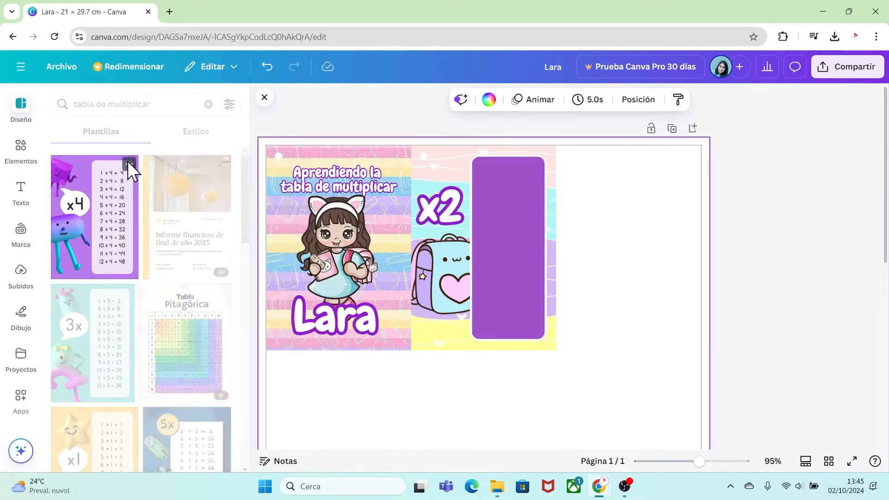
mouse_move(246, 199)
left_mouse_down()
mouse_move(244, 260)
mouse_move(257, 188)
left_mouse_up()
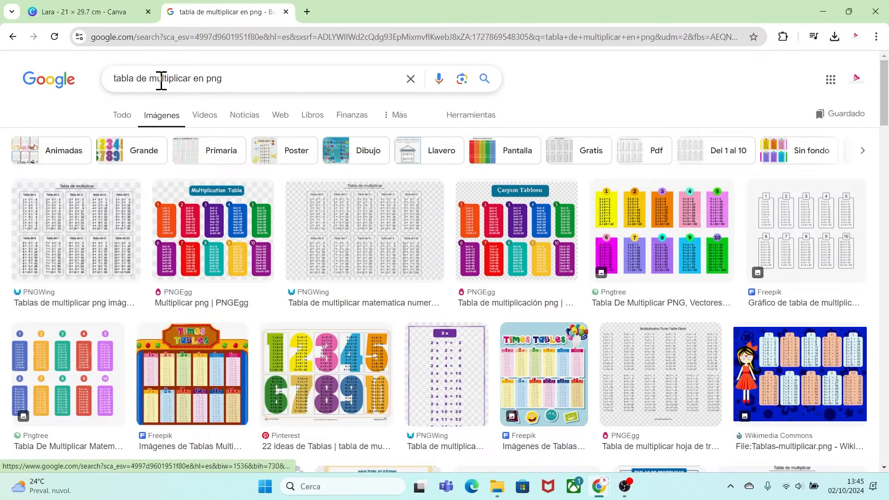
Preview the PNGWing and PNGEgg multiplication-table images in the Google results and return to the Canva design.
left_click(92, 228)
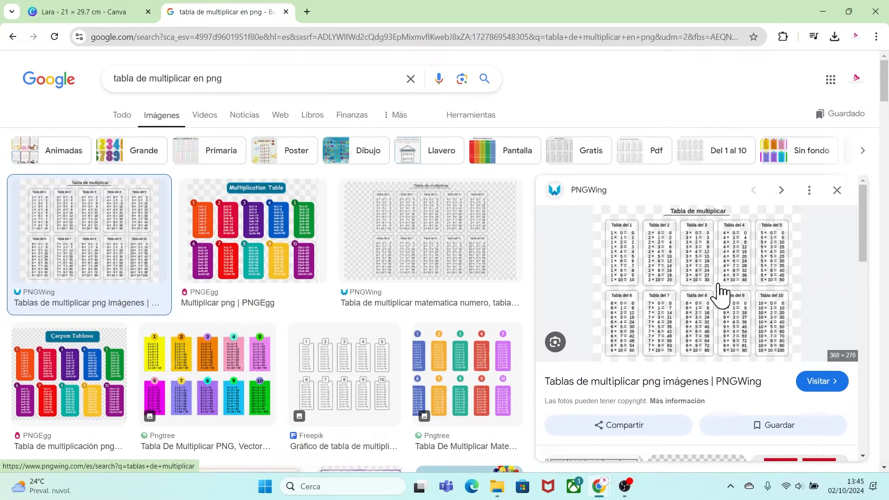
left_click(285, 250)
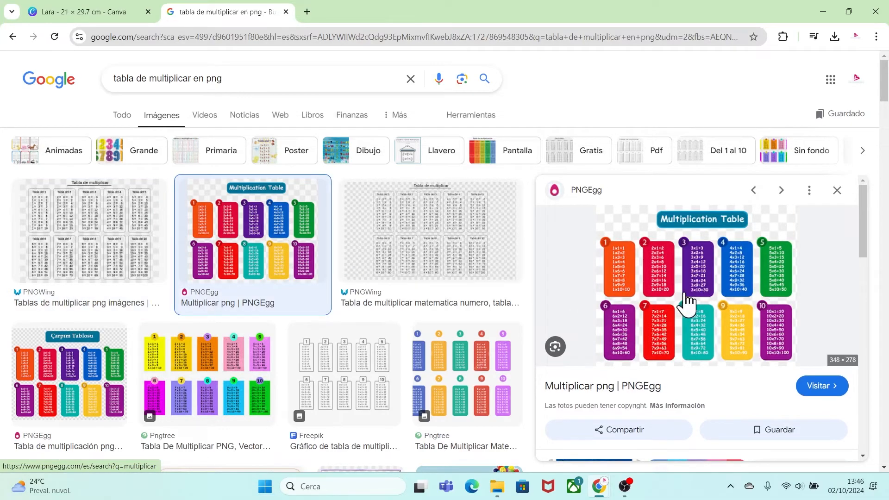
left_click(110, 11)
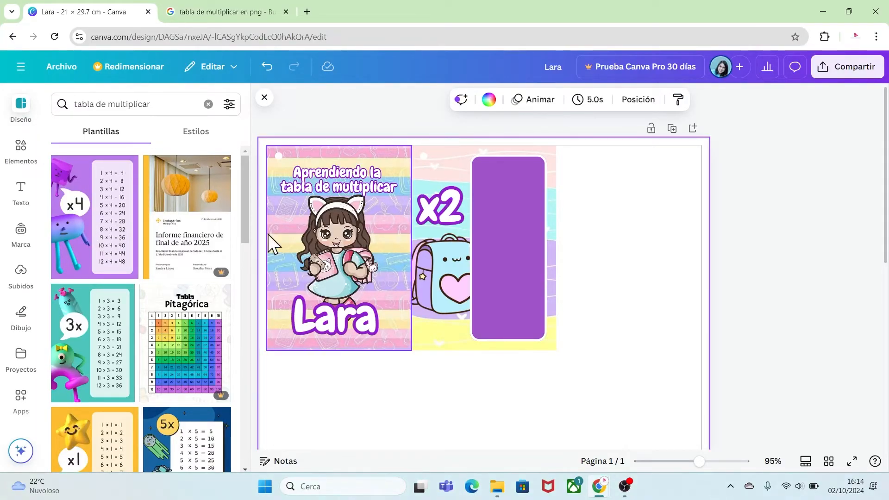
Find the red 3D-character x2 multiplication poster template and add it as a new page.
left_click_drag(245, 222, 247, 360)
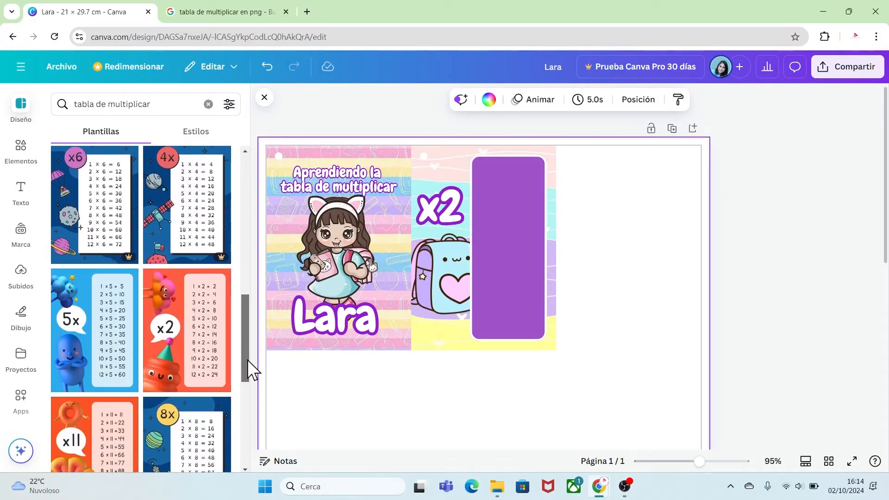
left_click(202, 335)
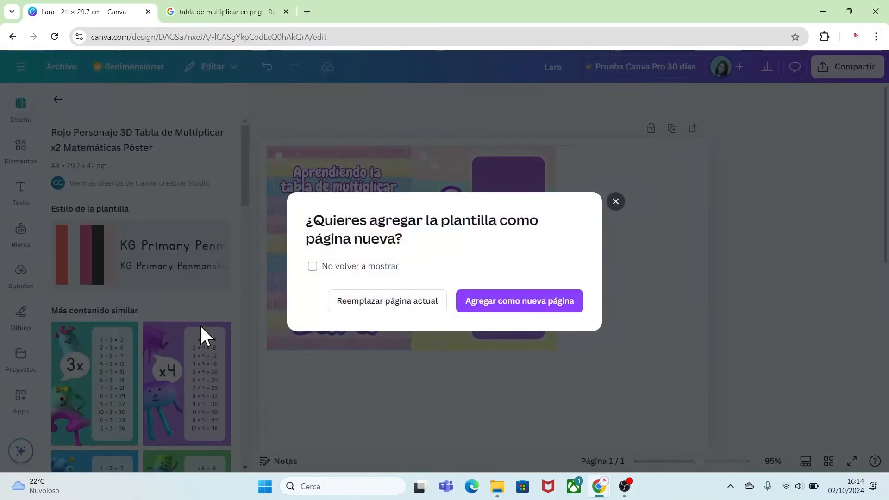
left_click(519, 309)
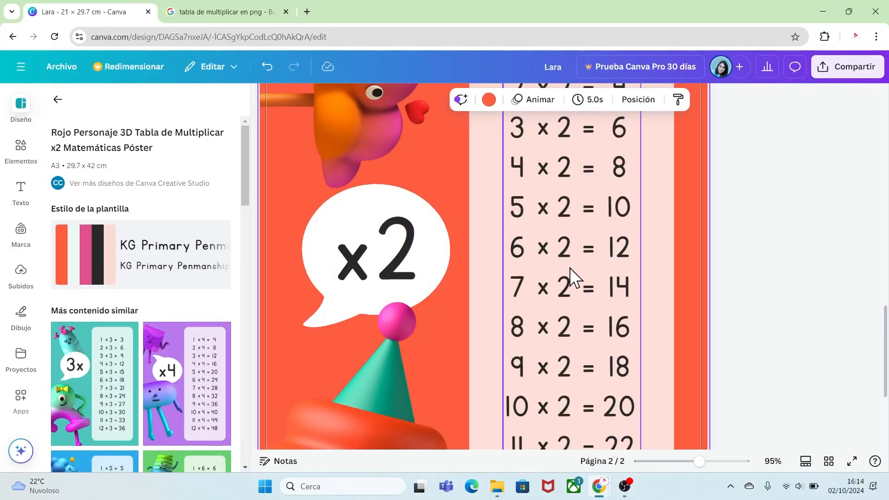
Copy the template's grouped x2 table text to page 1, shrink it to size 16.8, and fit it over the purple panel.
left_click_drag(700, 463, 679, 463)
left_click(504, 290)
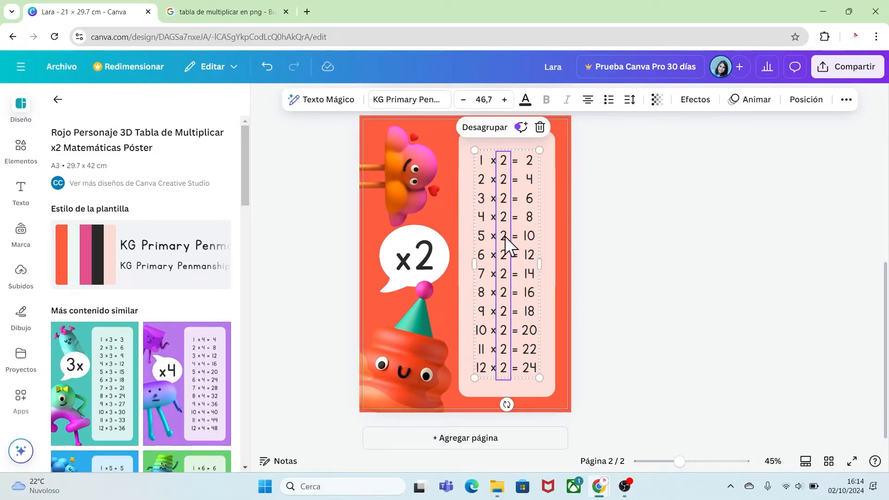
scroll(509, 231, "up", 8)
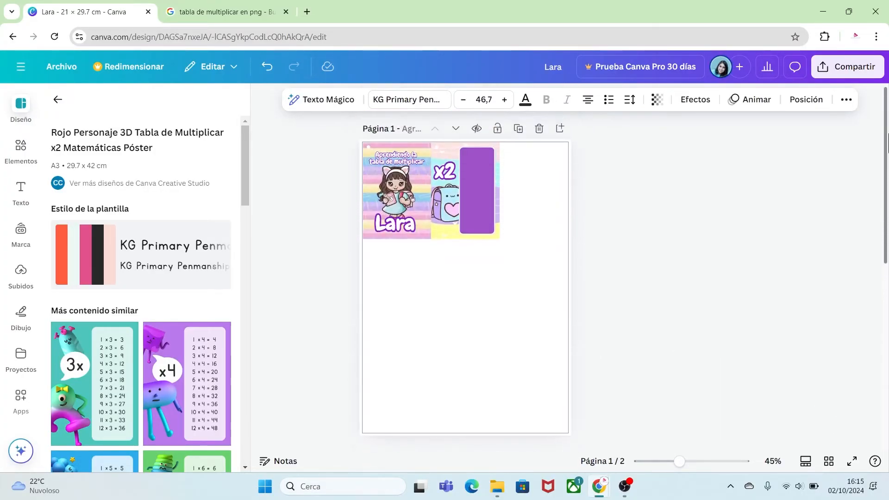
key("ctrl+v")
left_click_drag(548, 403, 507, 256)
left_click_drag(492, 217, 480, 189)
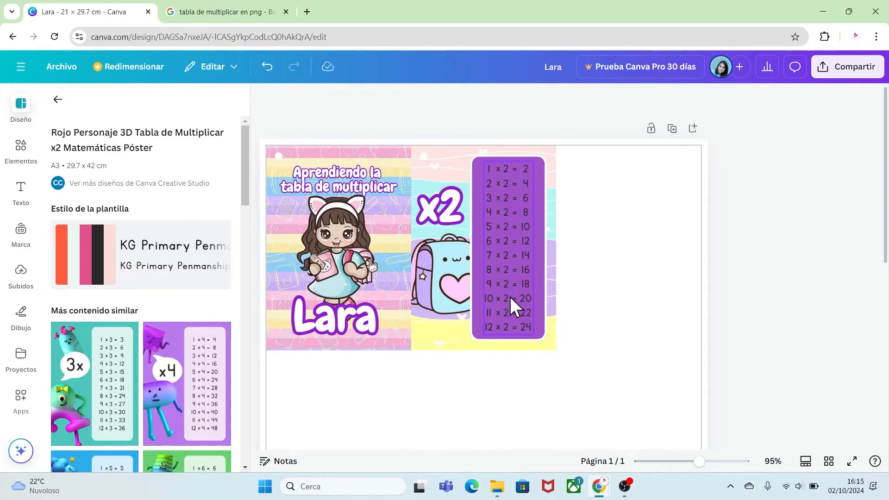
key("ctrl+z")
Colour every column of the x2 table text on the purple panel white.
left_click(520, 279)
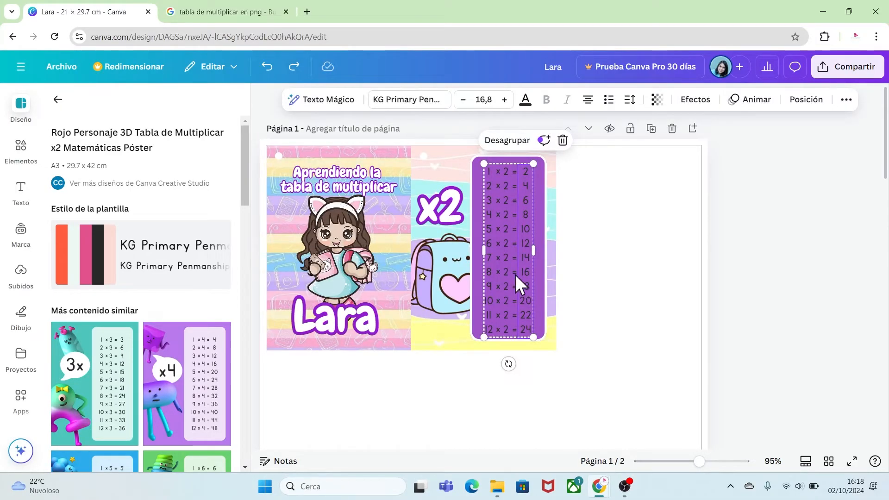
left_click(527, 101)
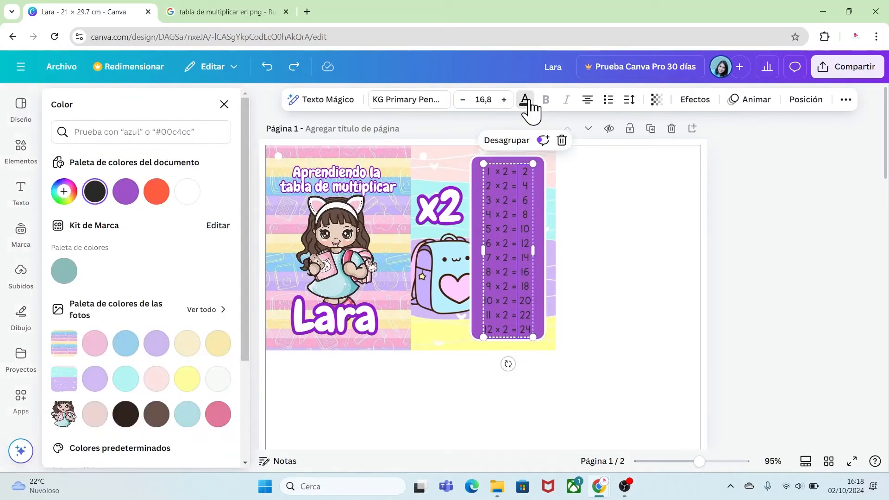
left_click(188, 192)
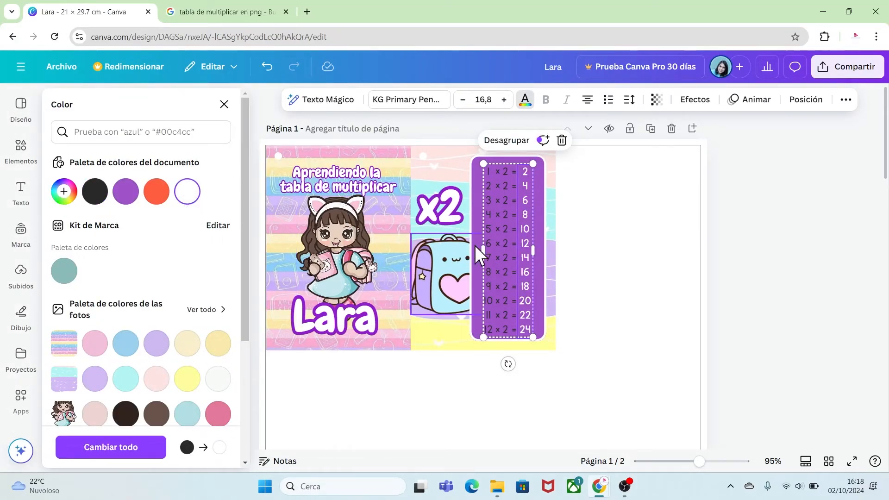
key("ctrl+z")
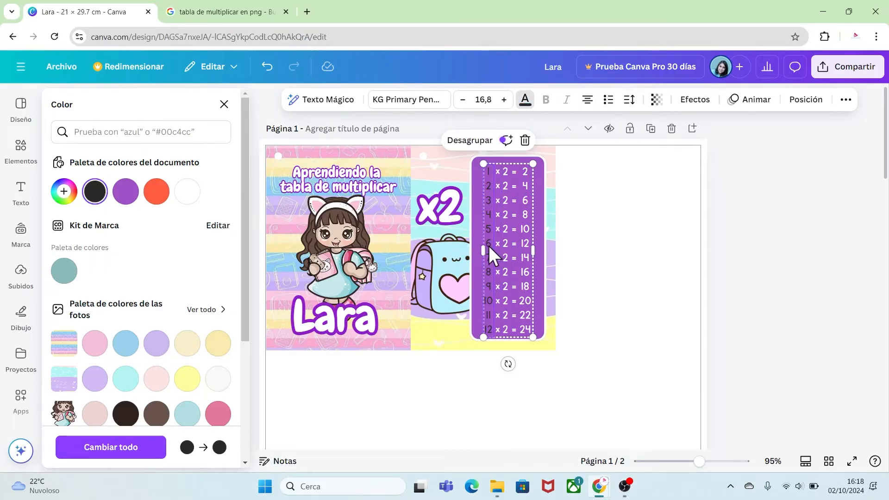
left_click(187, 191)
left_click(632, 308)
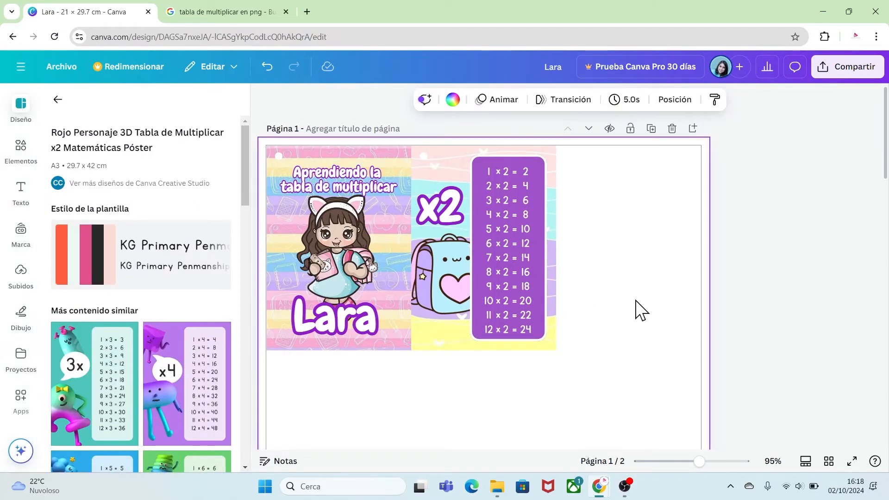
Shift the white x2 table text slightly upward to centre it within the purple panel.
left_click(522, 282)
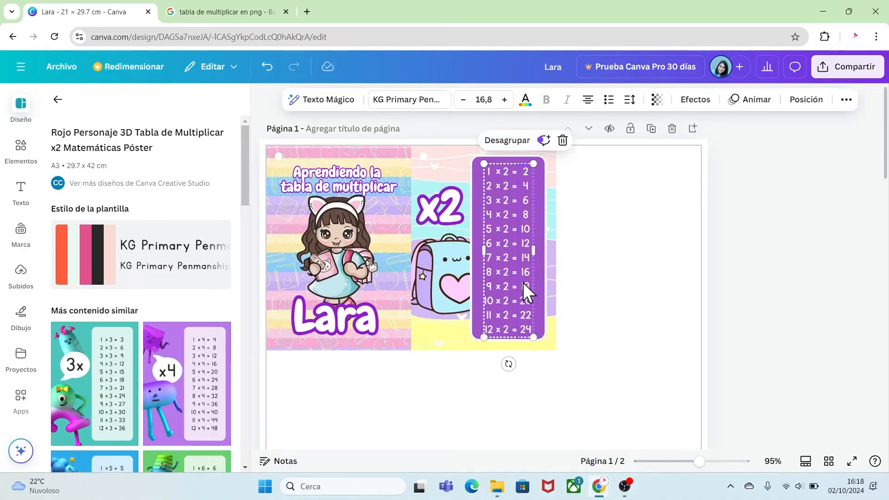
left_click(575, 381)
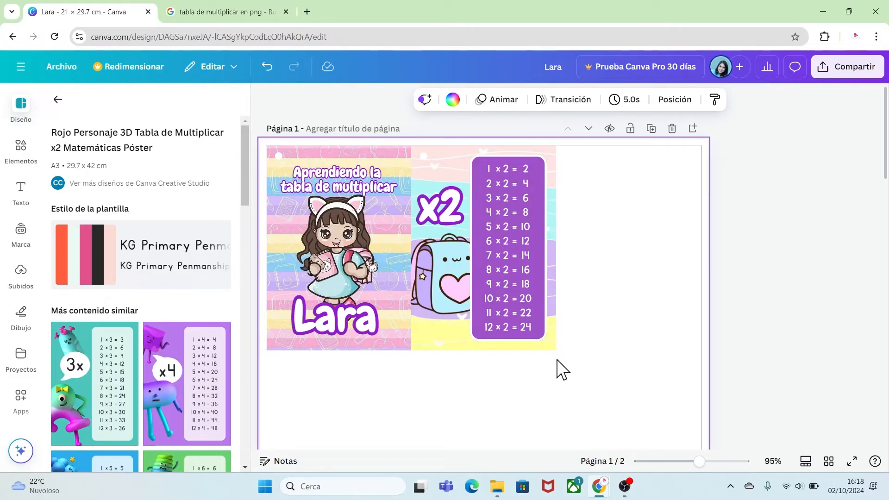
left_click(447, 326)
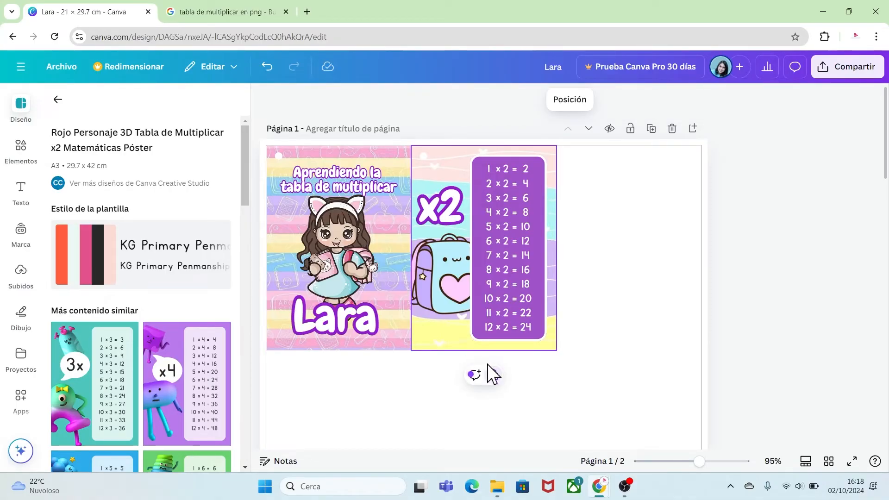
Unlock the x2 card's background, duplicate the whole card and place the copy in the empty space beside it in the first row.
left_click(493, 375)
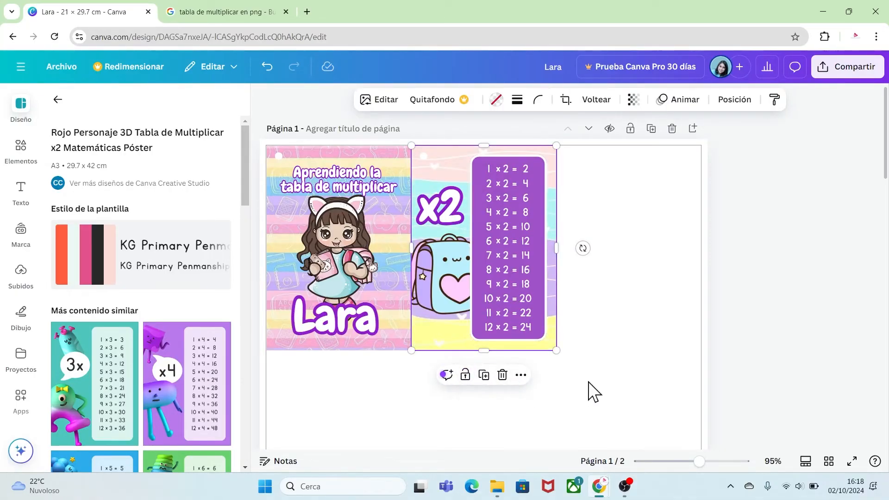
left_click(591, 391)
left_click_drag(588, 375, 420, 152)
key("ctrl+d")
left_click_drag(447, 277, 586, 270)
left_click(572, 368)
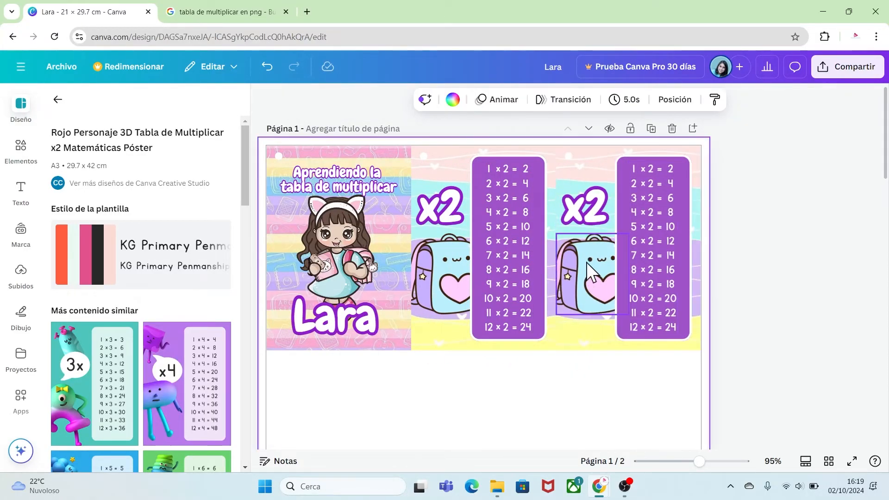
Change the duplicated card's heading to x3 and delete its backpack picture.
left_click(602, 204)
left_click(601, 203)
left_click(604, 204)
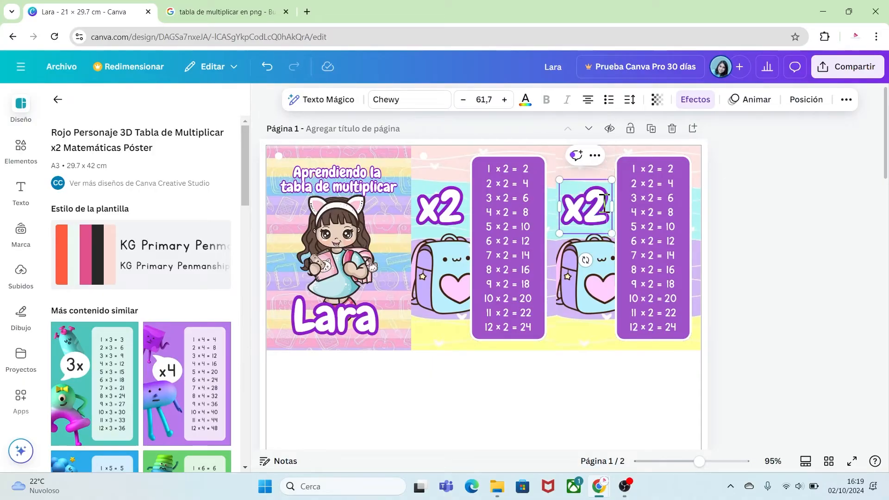
key("BackSpace")
type("3")
left_click(591, 289)
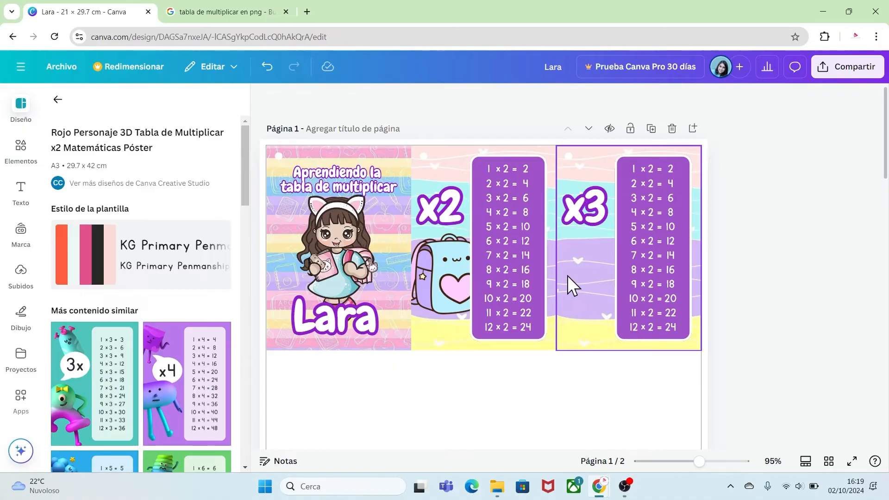
Add the uploaded light-blue lunchbox picture to the page, shrink it and set it in the blank area below the cards.
left_click(21, 273)
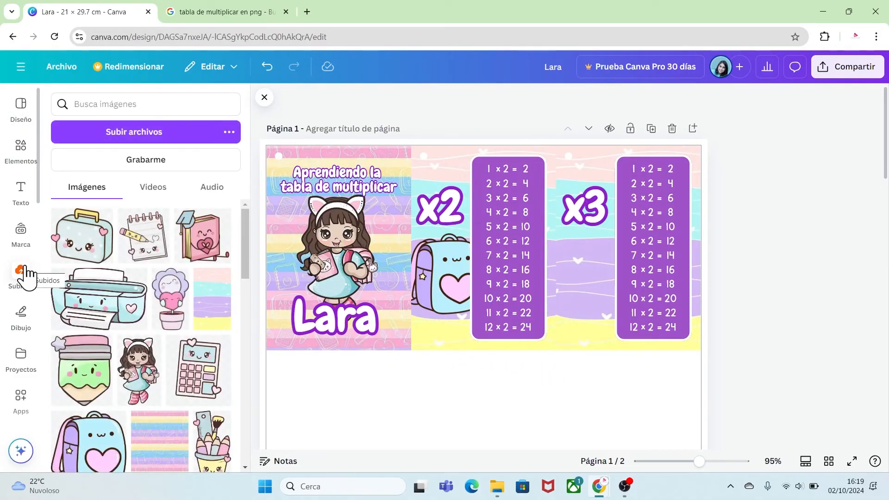
left_click(76, 245)
left_click_drag(483, 389, 505, 250)
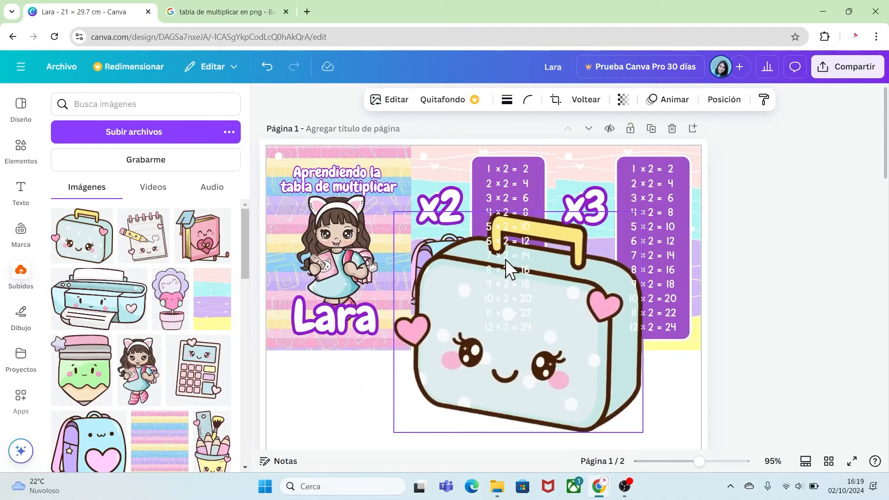
left_click_drag(396, 213, 554, 387)
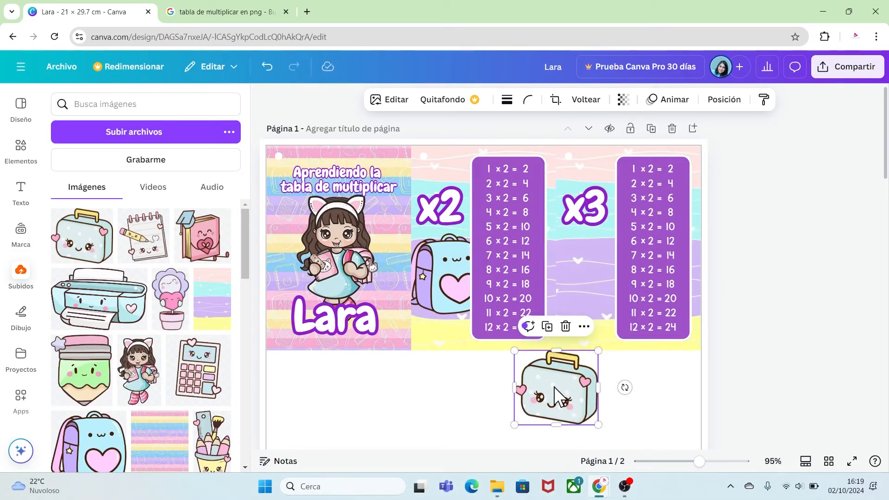
Lock the background of the x3 card in place.
left_click(598, 278)
right_click(598, 277)
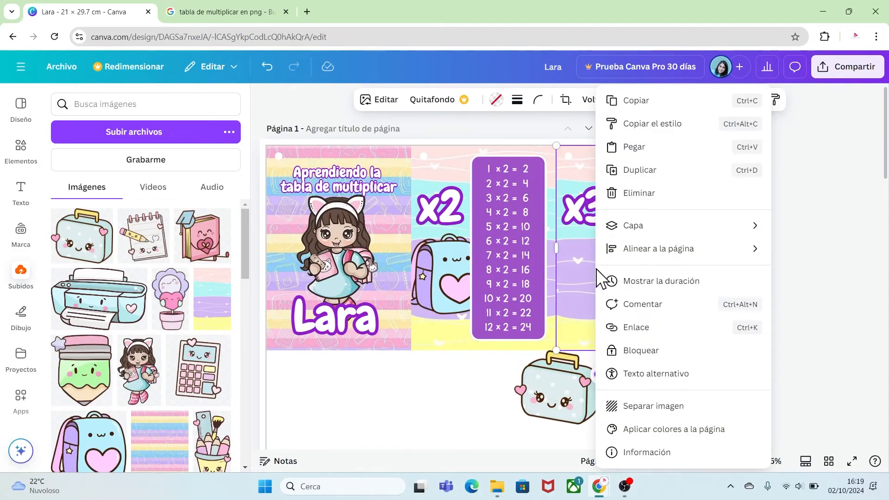
left_click(638, 351)
Place the lunchbox under the x3 heading and reorder its layer to sit just behind the card's purple panel.
left_click_drag(578, 402, 618, 292)
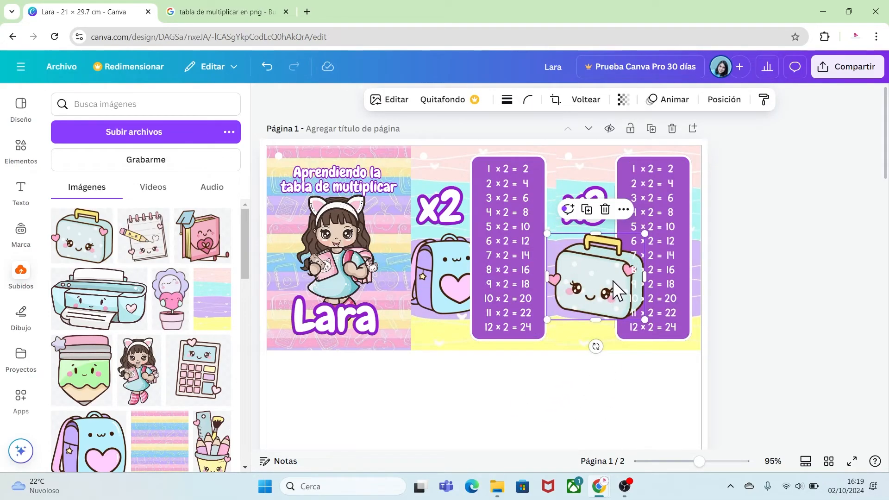
right_click(618, 292)
mouse_move(653, 225)
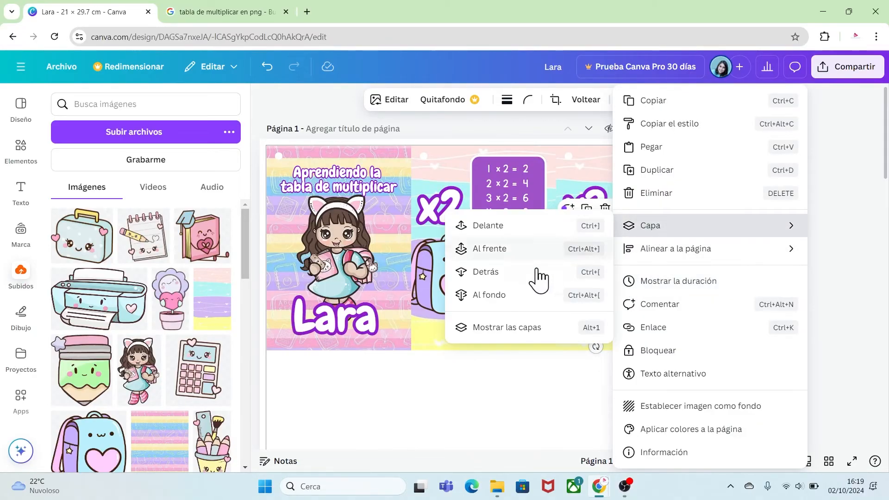
left_click(502, 329)
left_click_drag(174, 405, 169, 293)
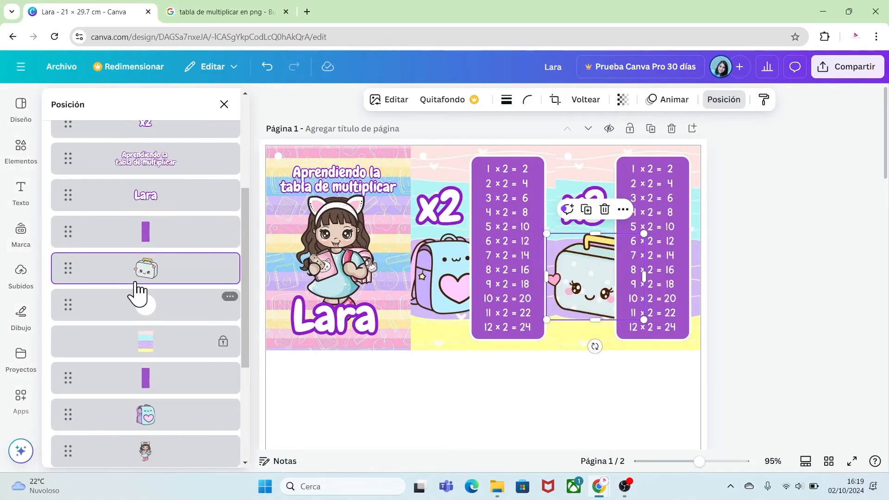
left_click(743, 355)
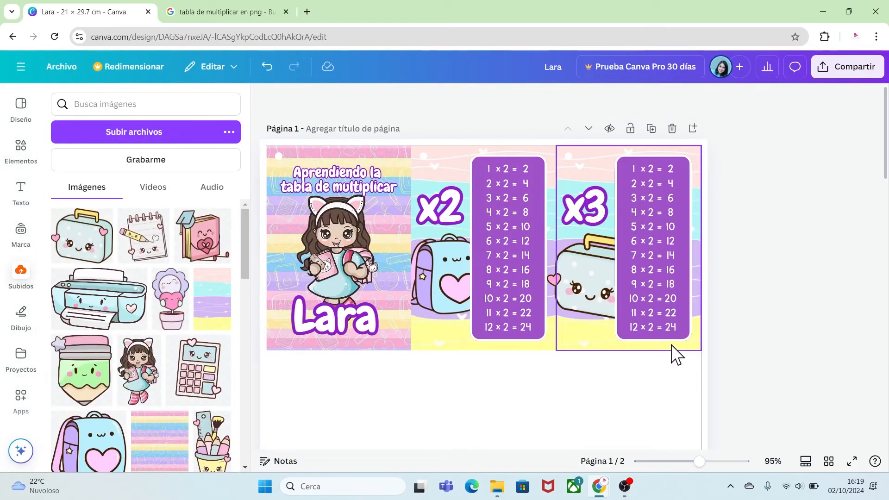
Replace the multiplier column of the x3 card's table with a 3 in all twelve rows.
left_click(649, 253)
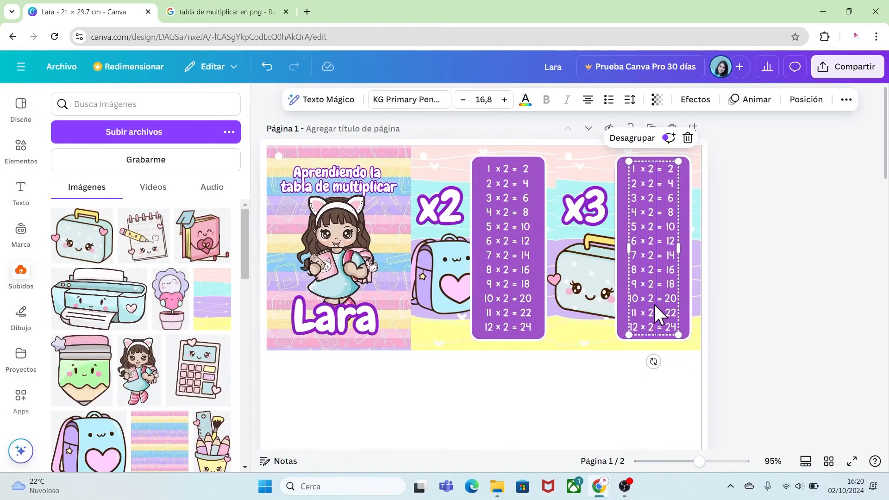
double_click(653, 310)
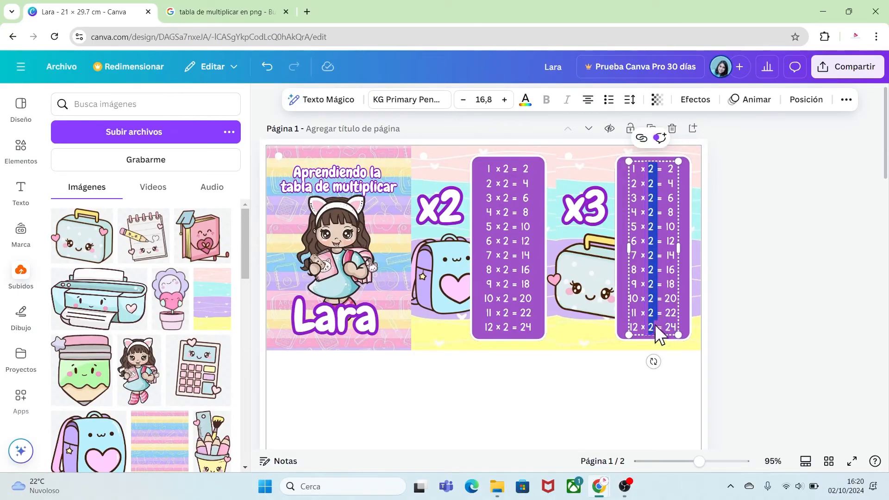
key("BackSpace")
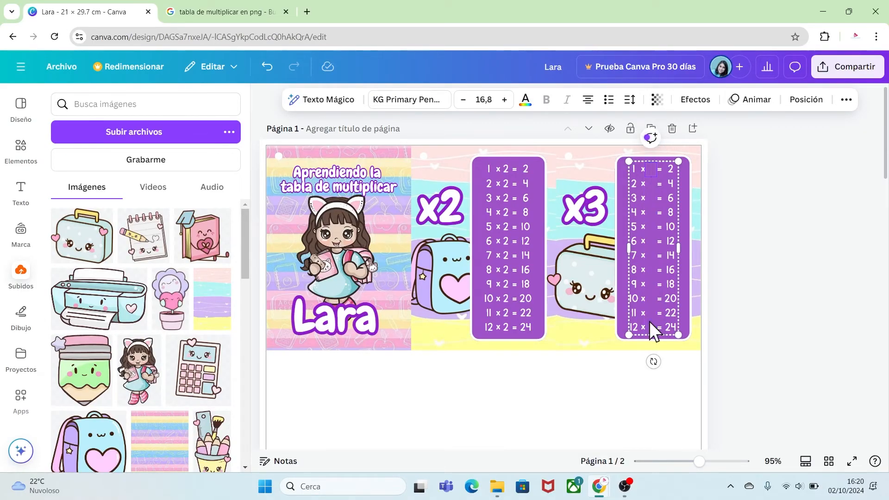
type("3 3 3 3 3 3 3 3 3")
Replace the x3 card's results column with the multiples of 3 from 3 to 36, one per row.
double_click(671, 315)
key("BackSpace")
type("36")
key("BackSpace")
key("Return")
type("6")
key("Return")
type("9")
key("Return")
type("12")
key("Return")
type("15")
key("Return")
type("18")
key("Return")
type("21")
key("Return")
type("24")
key("Return")
type("27")
key("Return")
type("30")
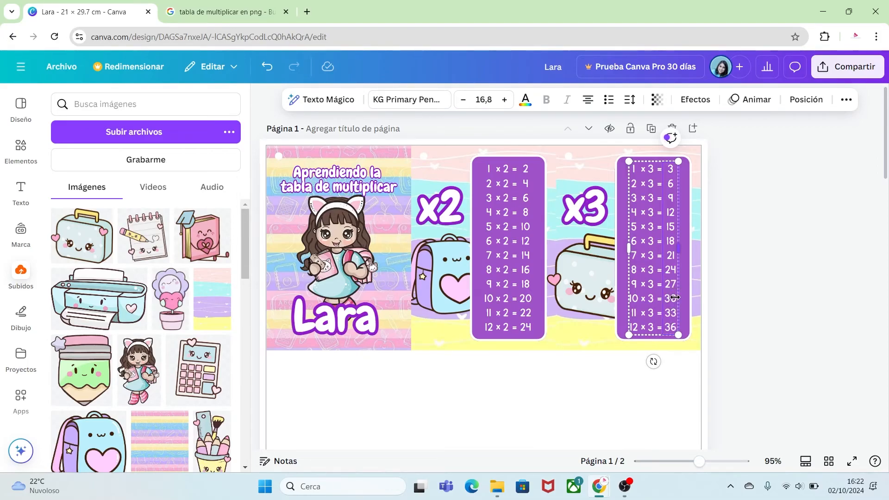
left_click(726, 373)
Unlock the x3 card's background, copy the whole card and place the copy directly below the cover as the second row's first card.
left_click(591, 341)
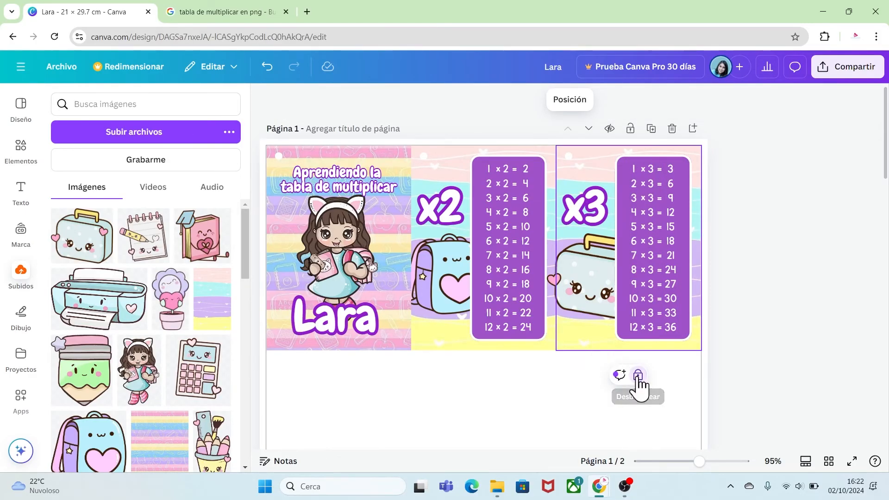
left_click(638, 377)
left_click(684, 384)
left_click_drag(679, 353, 564, 151)
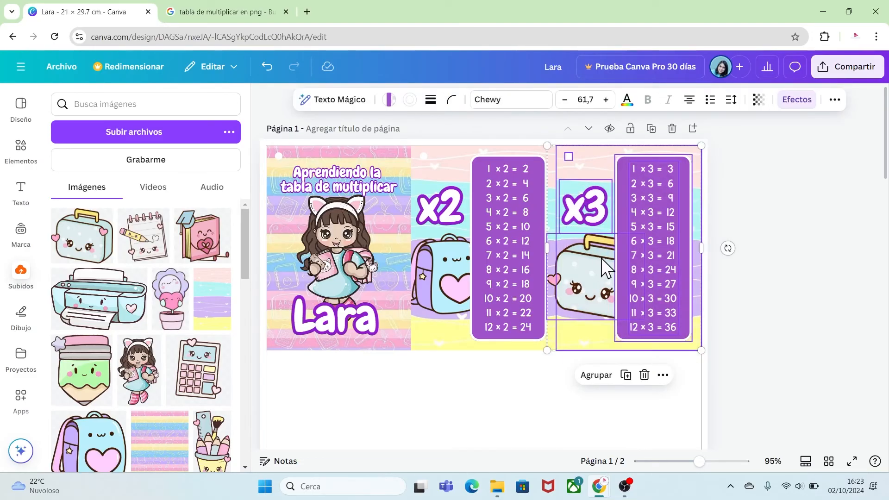
scroll(885, 176, "down", 5)
left_click(470, 301)
key("ctrl+v")
left_click_drag(631, 127, 332, 322)
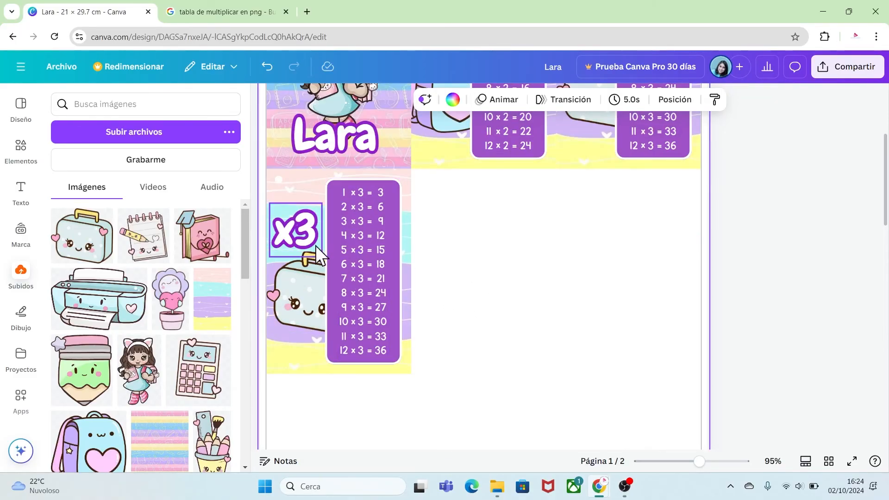
Change the second-row card's heading to x4 and its table text to the x4 table.
left_click(313, 233)
double_click(309, 224)
left_click(311, 225)
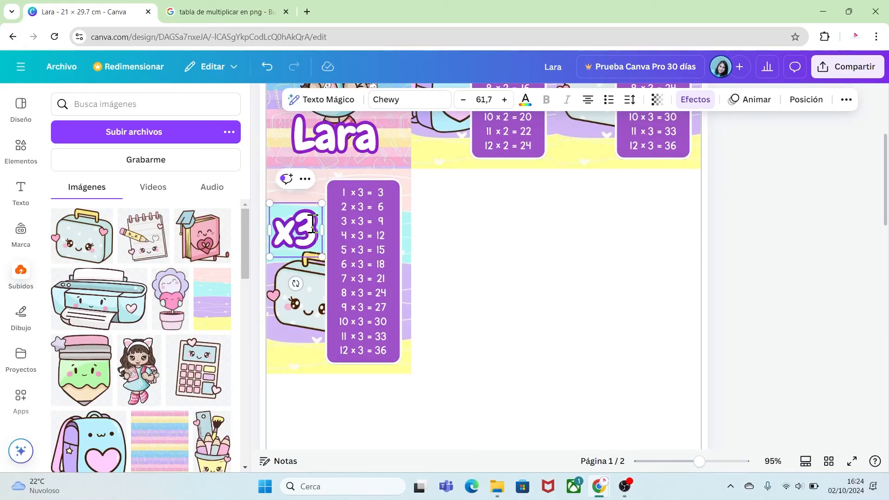
key("BackSpace")
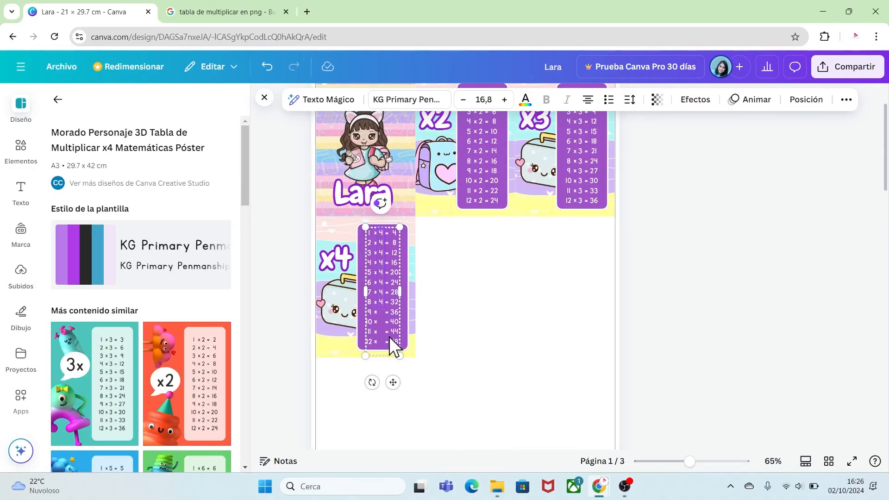
left_click(452, 369)
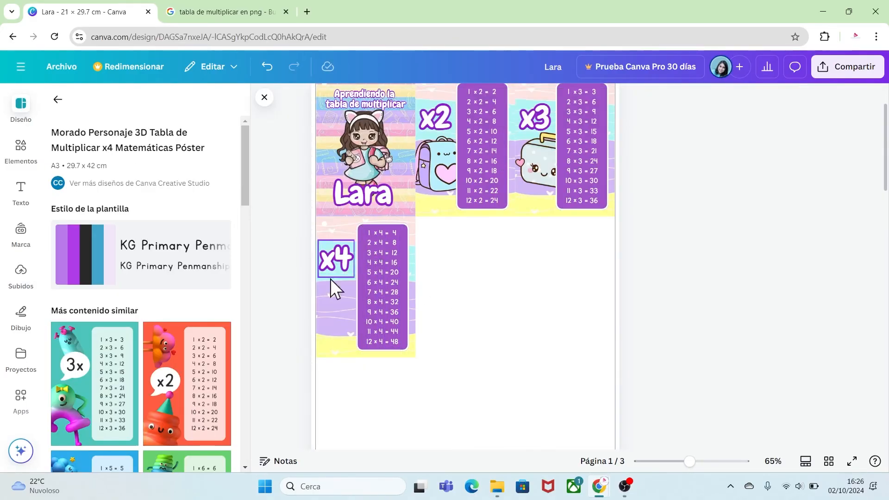
Add the uploaded notepad-and-pencil picture to the page and lock the x4 card's background.
left_click(21, 274)
left_click(144, 235)
right_click(343, 312)
left_click(379, 350)
Shrink the notepad picture, place it under the x4 heading and tilt it slightly clockwise.
left_click(465, 291)
left_click_drag(564, 396, 432, 258)
left_click_drag(412, 229, 359, 305)
left_click_drag(344, 362, 319, 358)
Reorder the notepad's layer so that it sits behind the x4 card's purple panel.
right_click(350, 308)
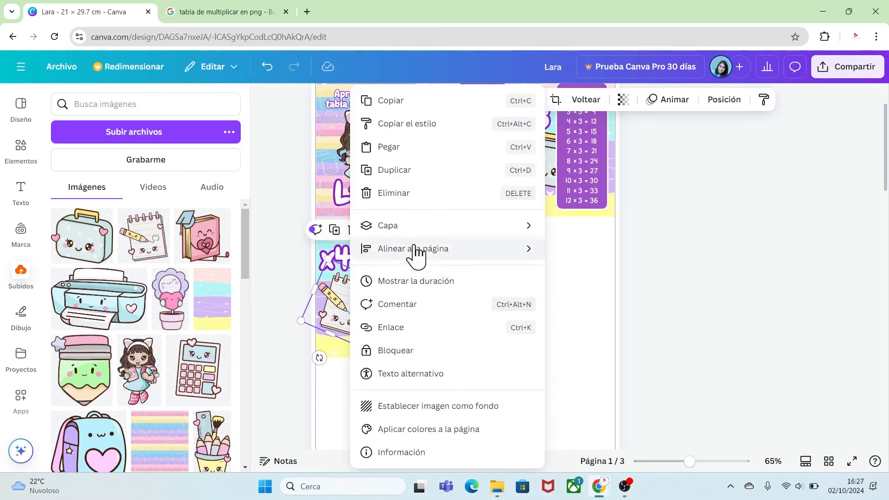
mouse_move(417, 226)
left_click(588, 327)
left_click_drag(246, 228, 254, 311)
left_click_drag(199, 281, 199, 328)
left_click(505, 361)
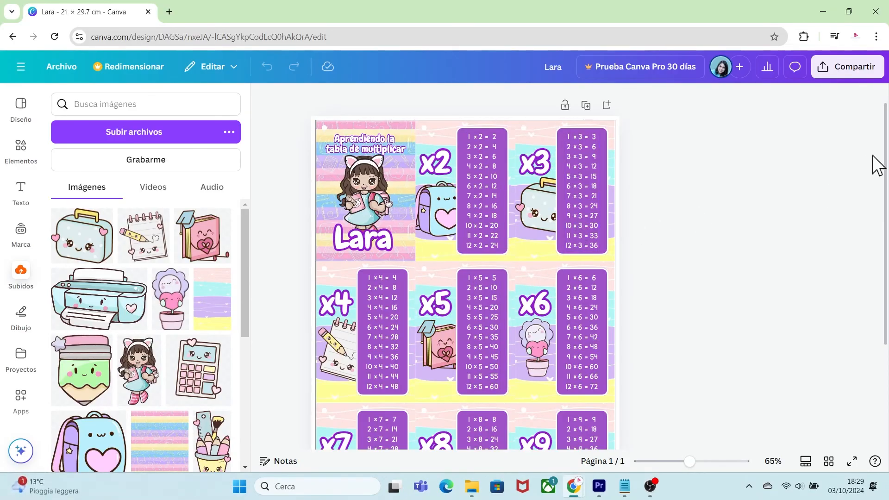
Download the finished sheet of cards with the file type PDF para impresión.
left_click_drag(885, 159, 885, 179)
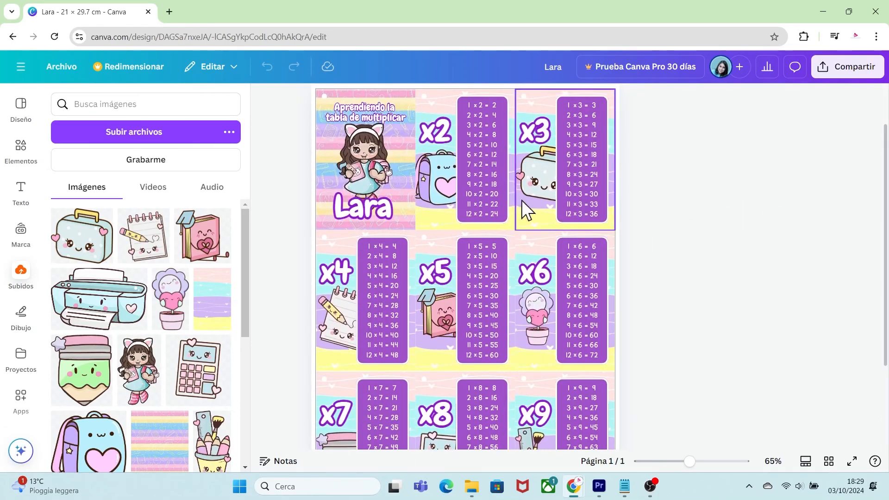
left_click(60, 69)
left_click(109, 328)
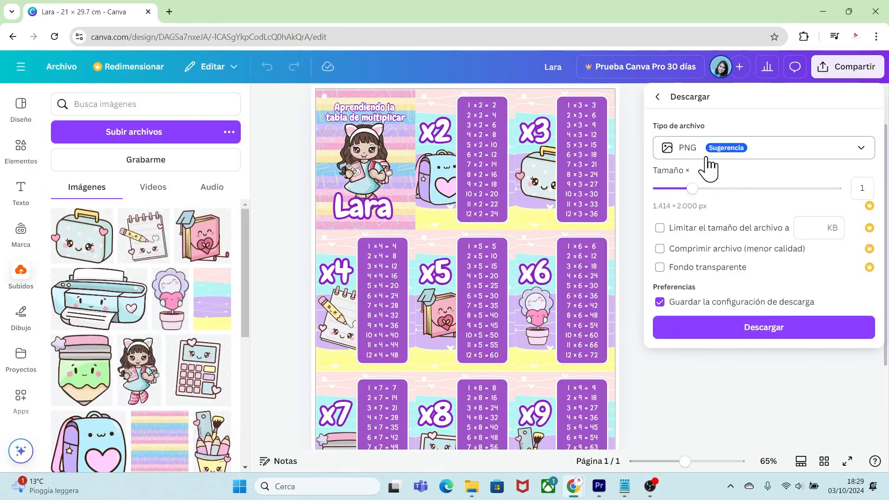
left_click(774, 160)
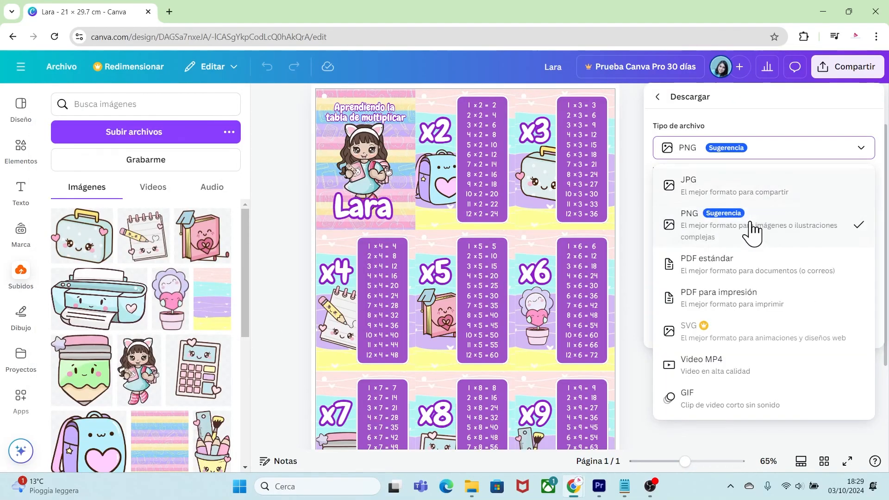
left_click(729, 296)
left_click(737, 314)
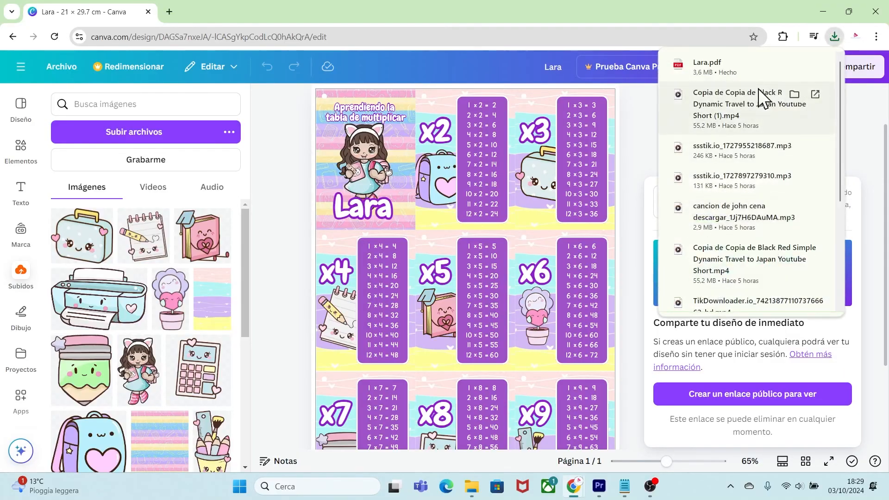
Open the downloaded PDF and review all the cards from the cover to x9.
left_click(720, 63)
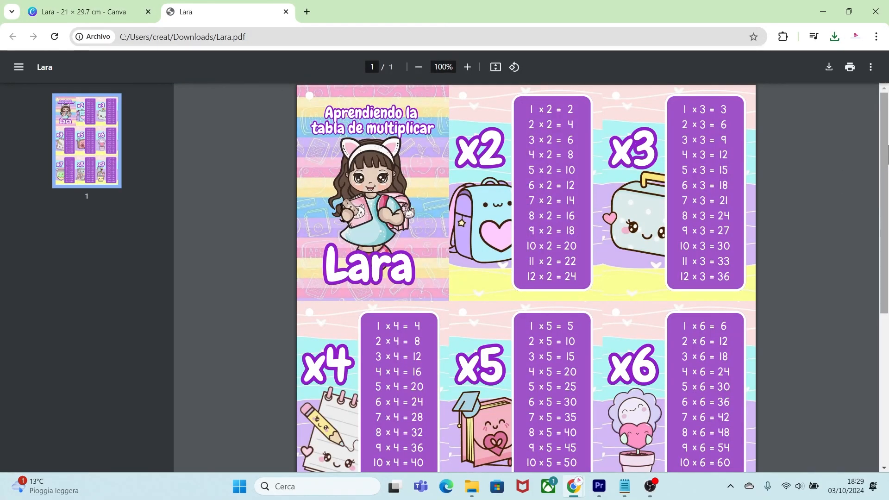
scroll(884, 199, "down", 3)
scroll(886, 208, "down", 5)
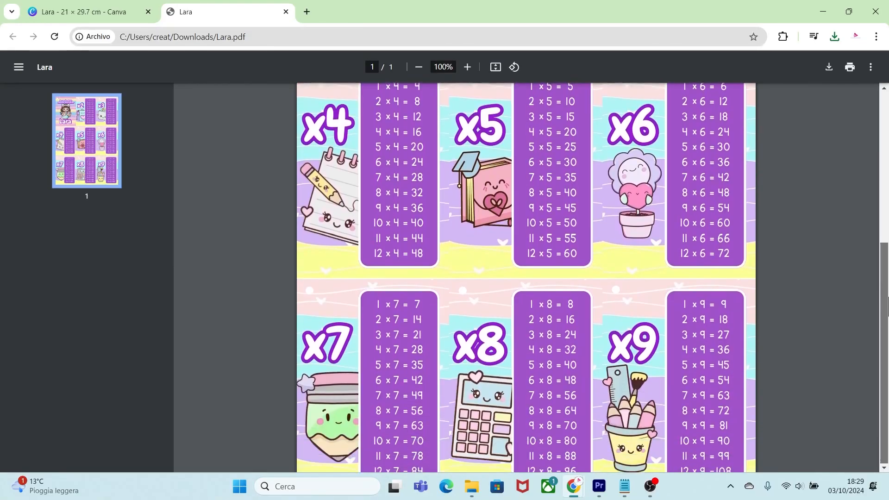